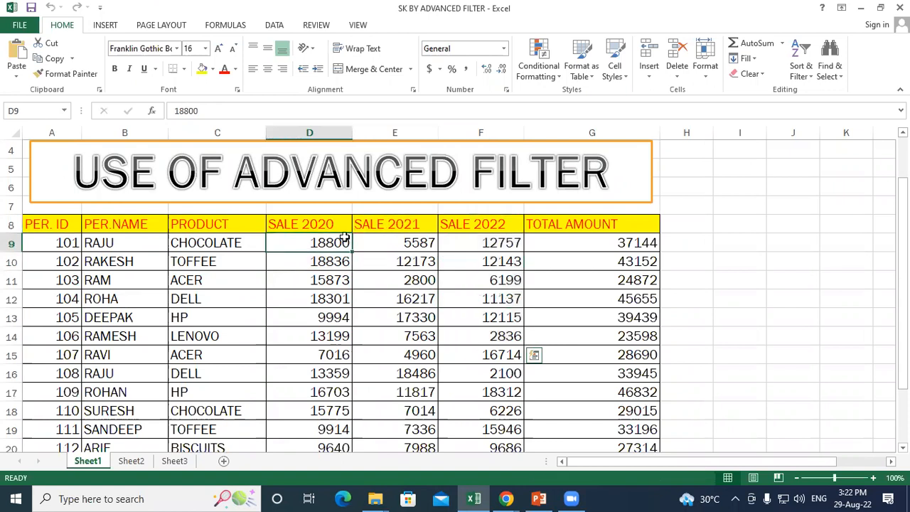
Step: Examine the sales table in A8:G23, including its sales year, TOTAL AMOUNT and PRODUCT columns
click(477, 238)
click(613, 242)
scroll(612, 242, down, 3)
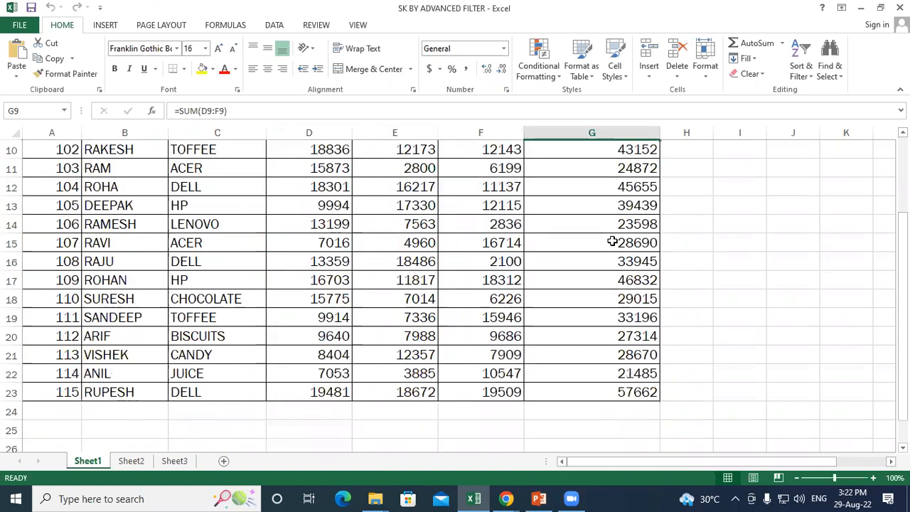
scroll(154, 299, up, 2)
scroll(105, 262, up, 1)
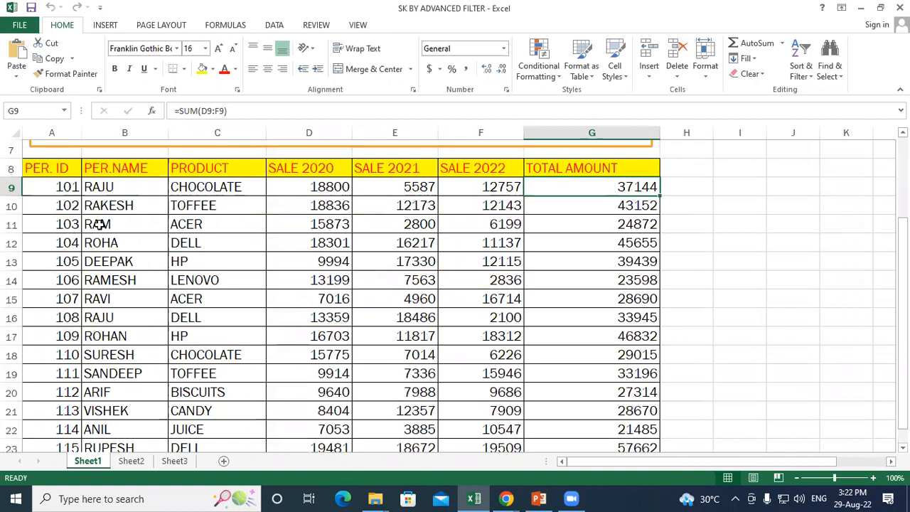
drag(59, 168, 661, 445)
scroll(217, 398, down, 2)
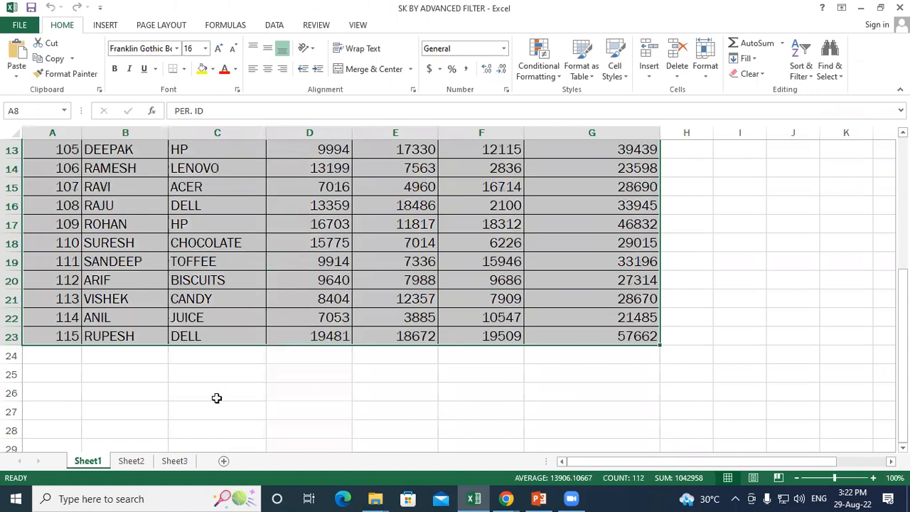
scroll(199, 393, up, 1)
scroll(213, 368, up, 1)
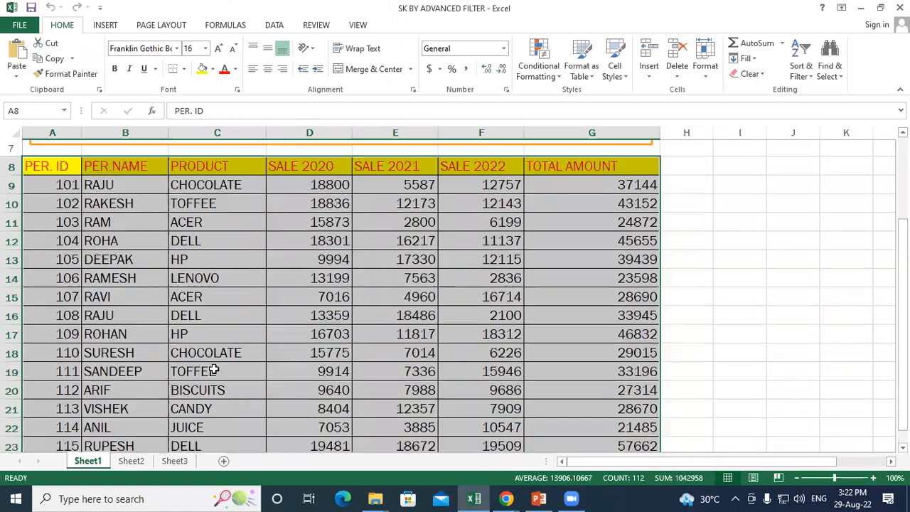
click(216, 296)
drag(209, 168, 228, 298)
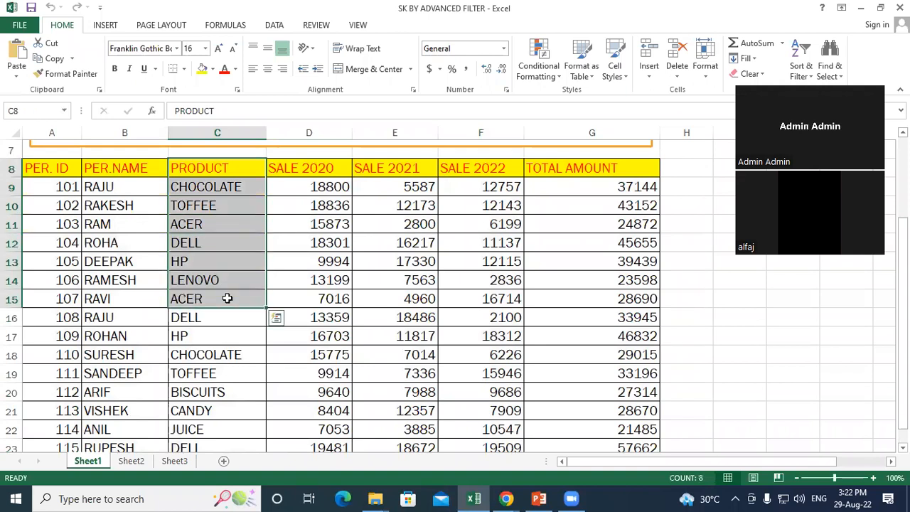
click(193, 189)
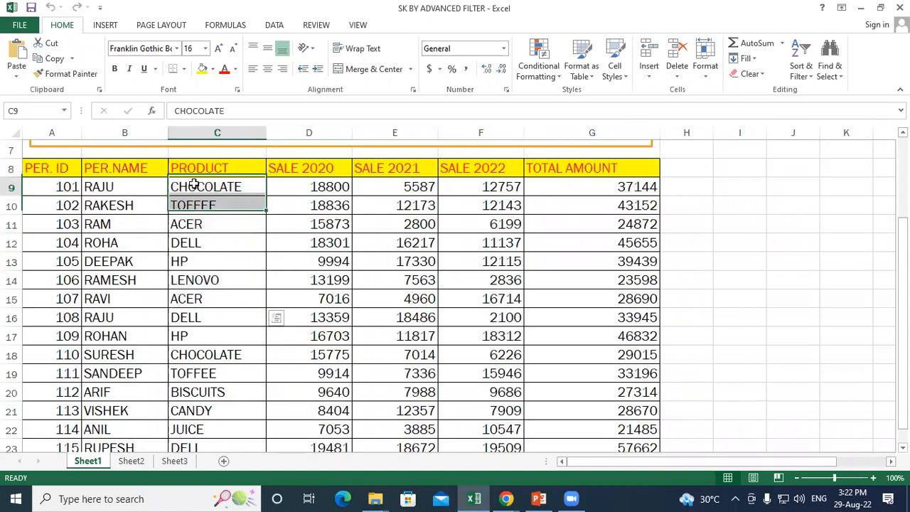
drag(202, 242, 242, 343)
click(238, 223)
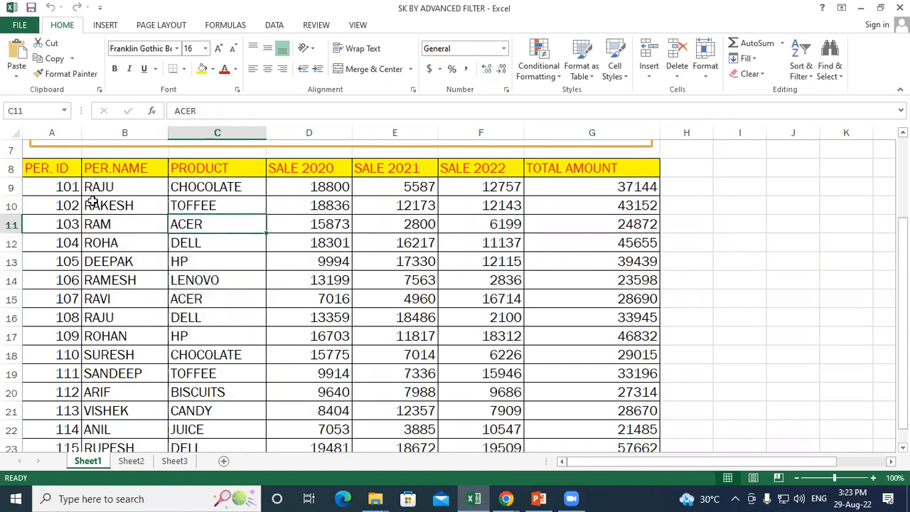
Step: Add filter buttons to the header row of the sales table A8:G23
drag(49, 170, 142, 203)
drag(580, 292, 631, 365)
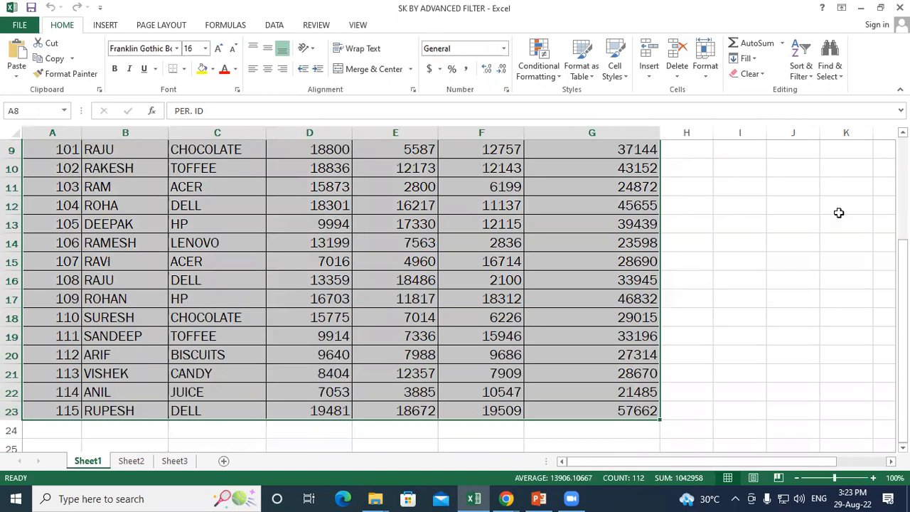
scroll(839, 213, up, 1)
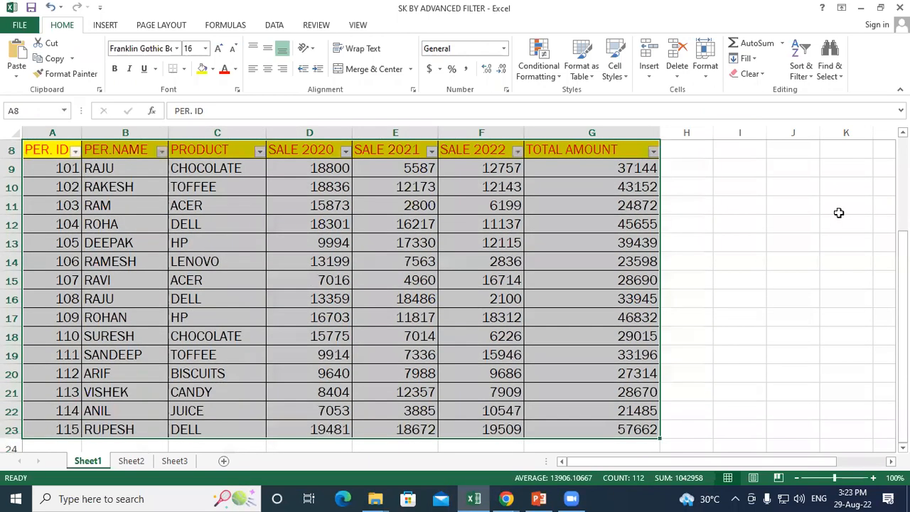
Step: Filter the PRODUCT column to show only DELL and undo that filter
click(260, 152)
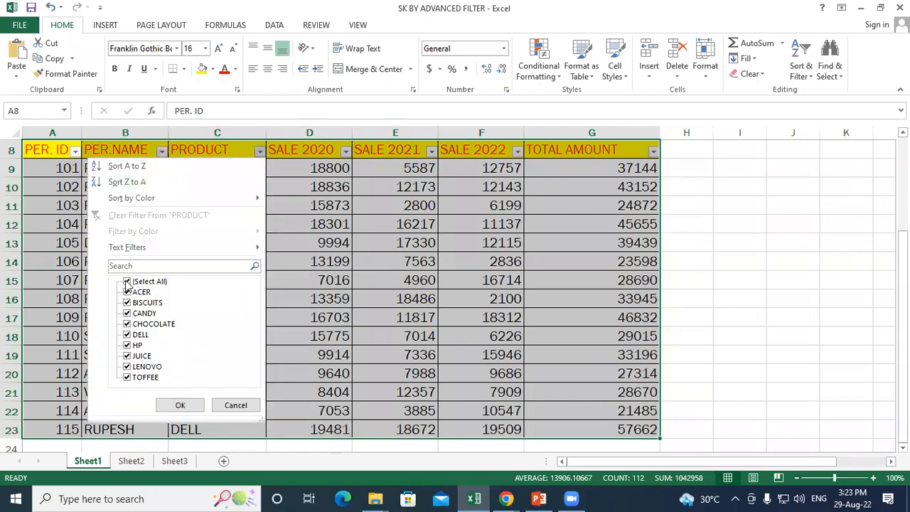
click(127, 282)
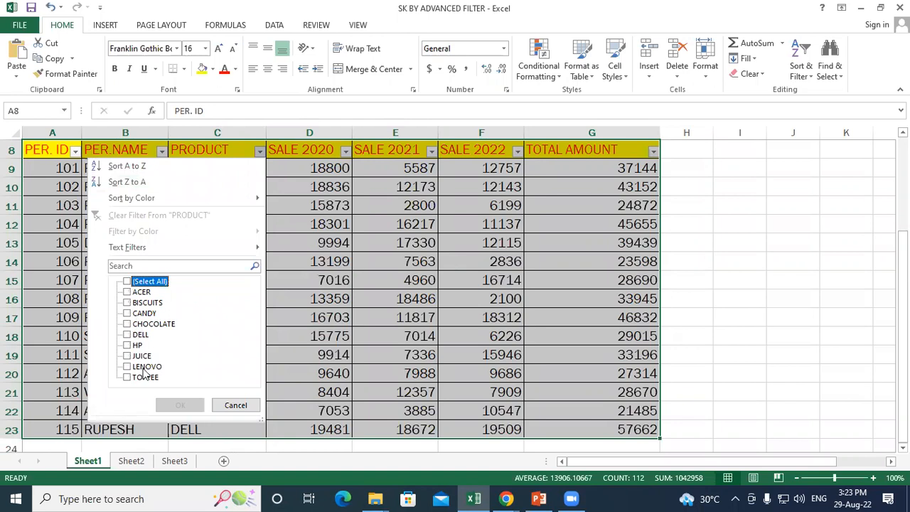
click(127, 335)
click(195, 404)
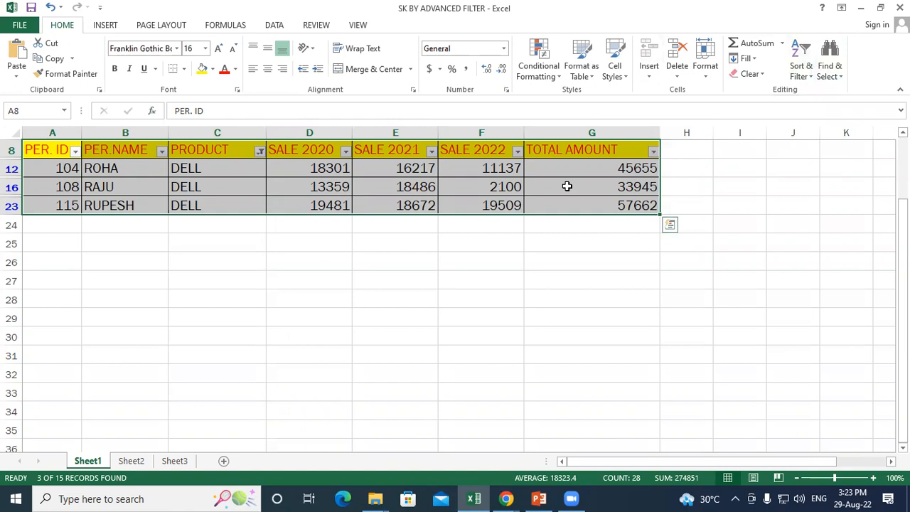
key(ctrl+z)
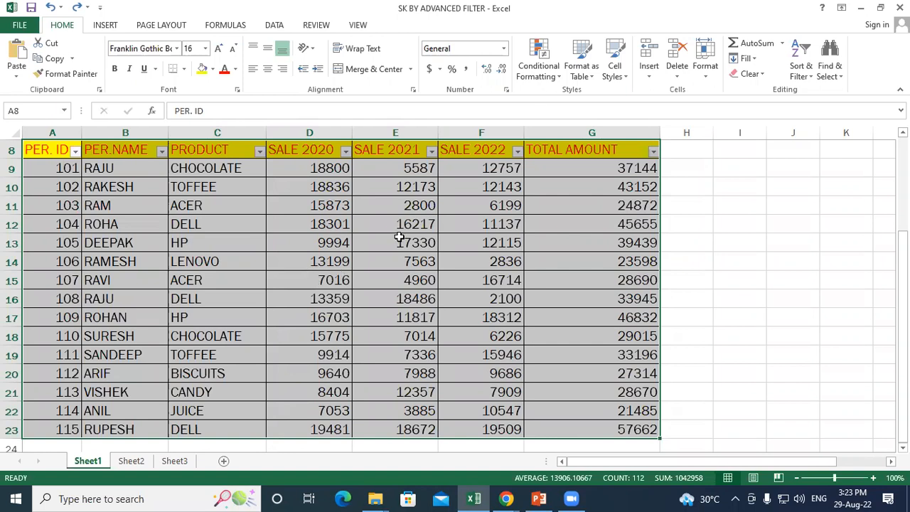
Step: Look over the complete sales table with its filter buttons, down to the empty rows beneath it
click(197, 239)
drag(44, 147, 639, 442)
click(695, 354)
scroll(142, 299, down, 2)
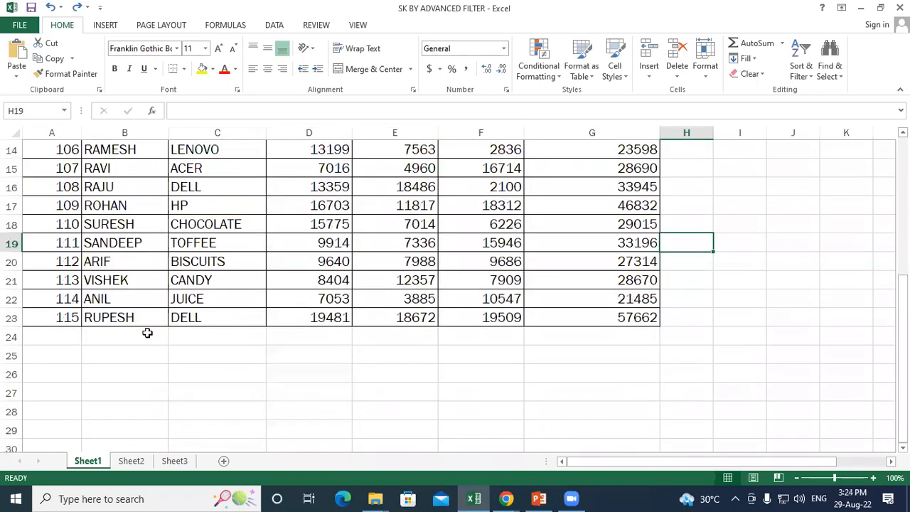
click(146, 334)
scroll(264, 352, up, 2)
scroll(265, 351, up, 1)
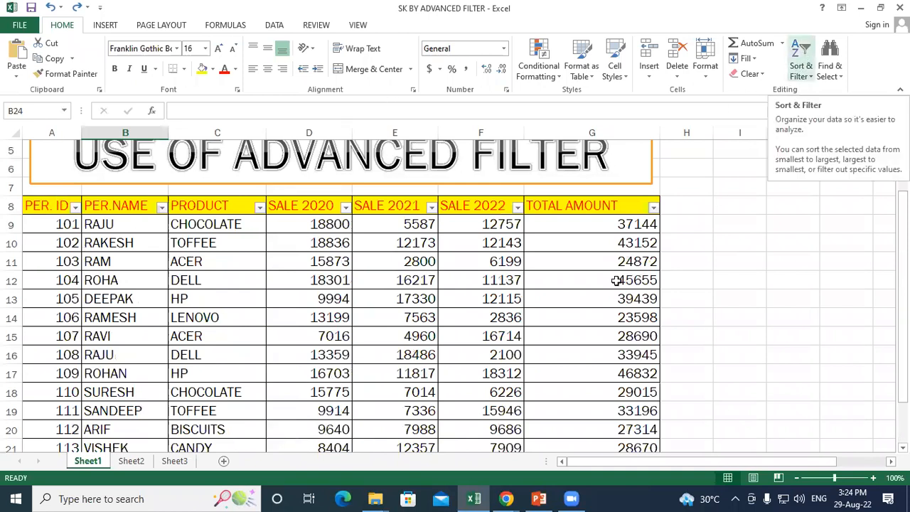
Step: Highlight the word ADVANCED in the USE OF ADVANCED FILTER title banner above the table
click(279, 277)
scroll(319, 243, up, 1)
click(234, 211)
drag(234, 211, 428, 210)
click(475, 219)
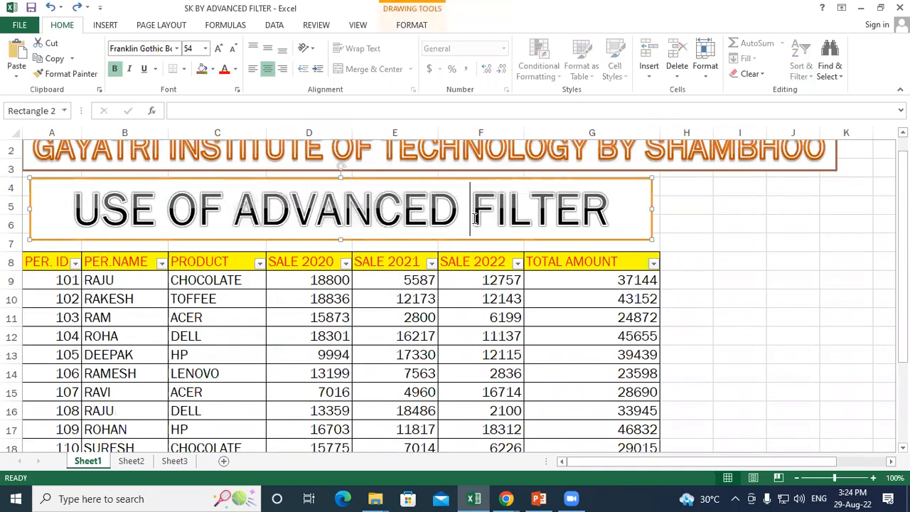
scroll(327, 282, down, 1)
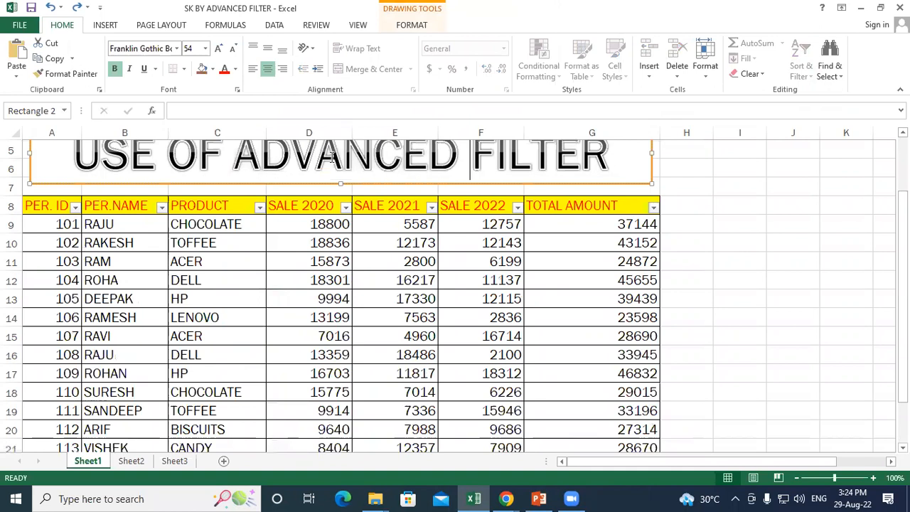
scroll(338, 159, up, 1)
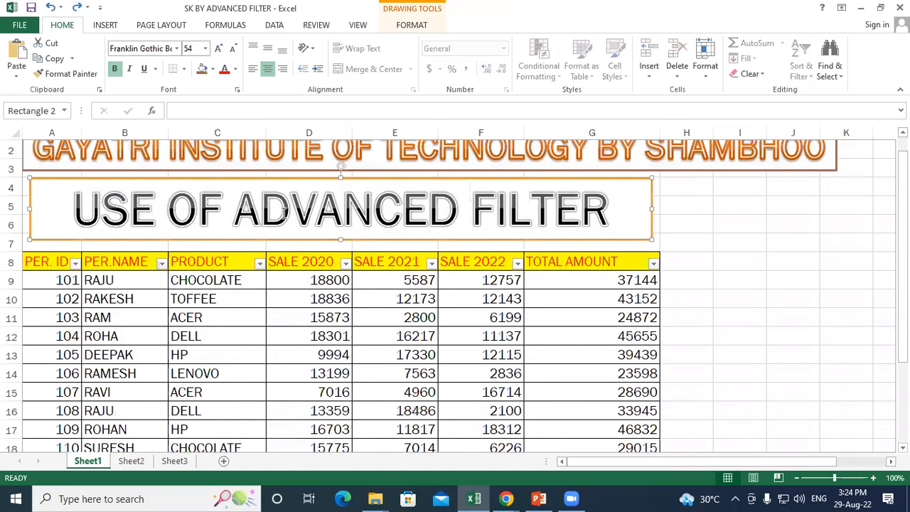
drag(236, 204, 477, 205)
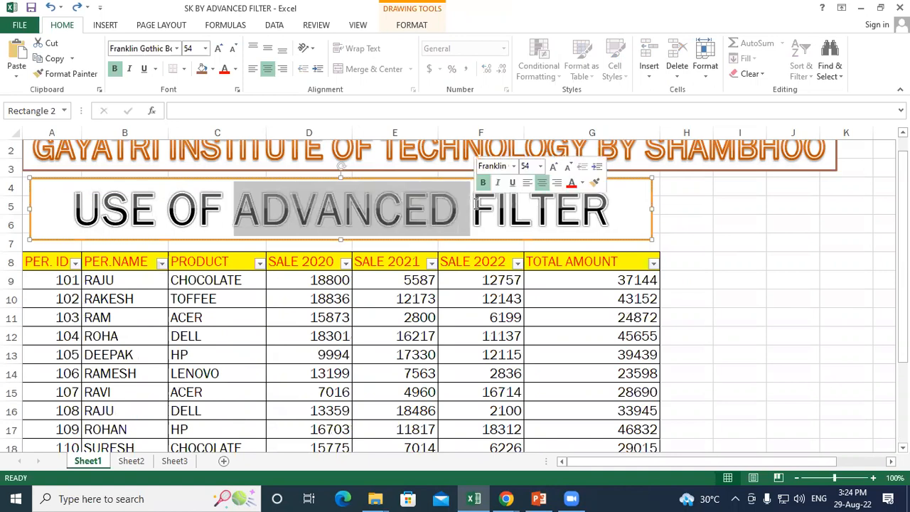
Step: Select the sales table A8:G23 and remove the filter buttons from its header row
click(395, 335)
drag(47, 269, 651, 431)
key(ctrl+shift+l)
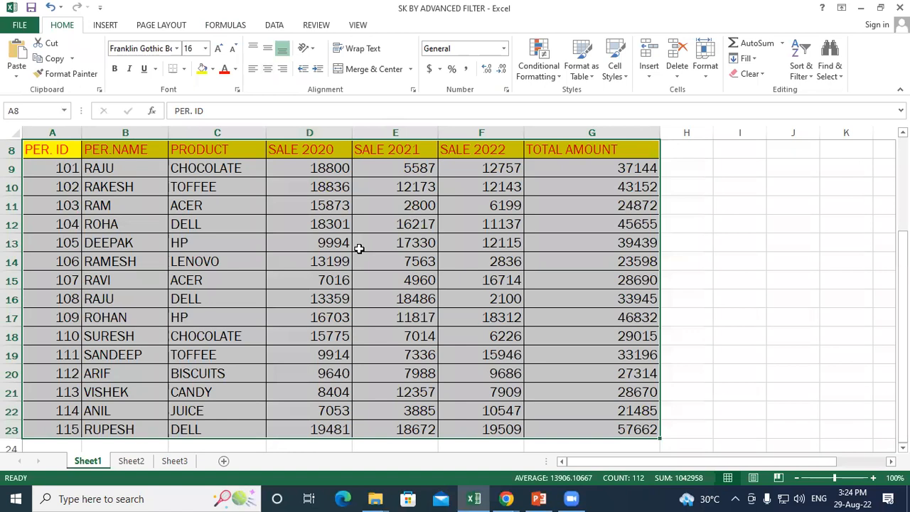
Step: Open the Advanced Filter dialog for A8:G23, examine its action and range options, and close it without applying
click(273, 25)
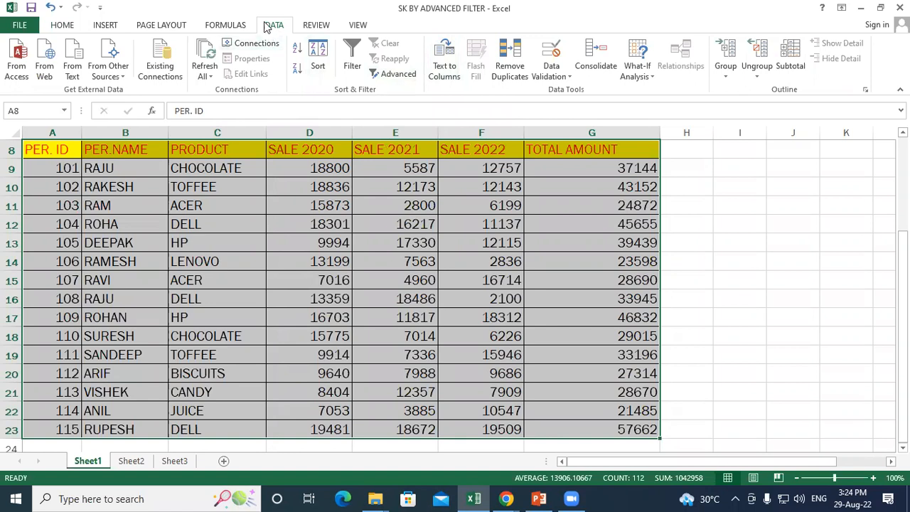
click(409, 80)
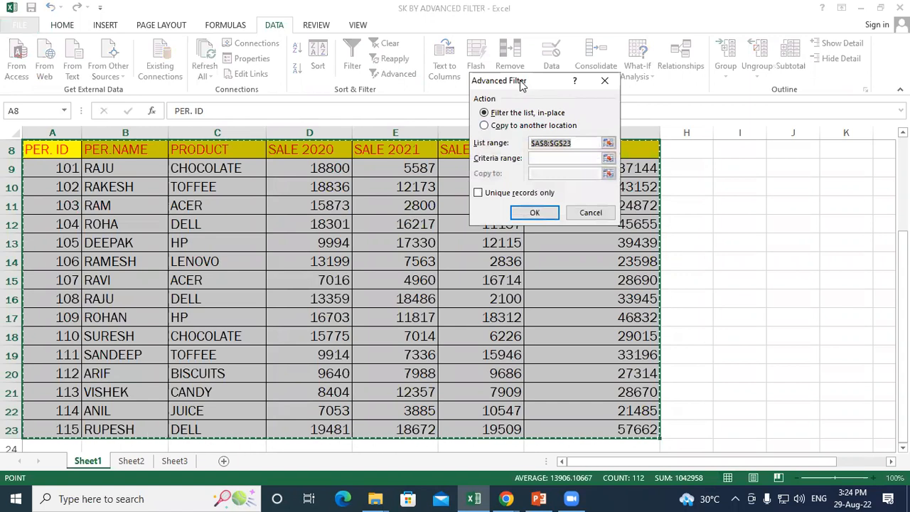
drag(521, 84, 315, 48)
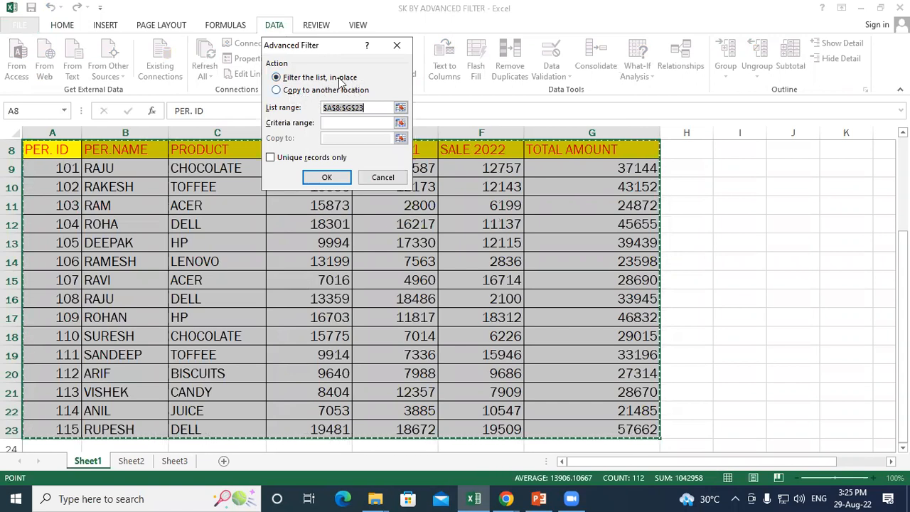
drag(304, 49, 148, 48)
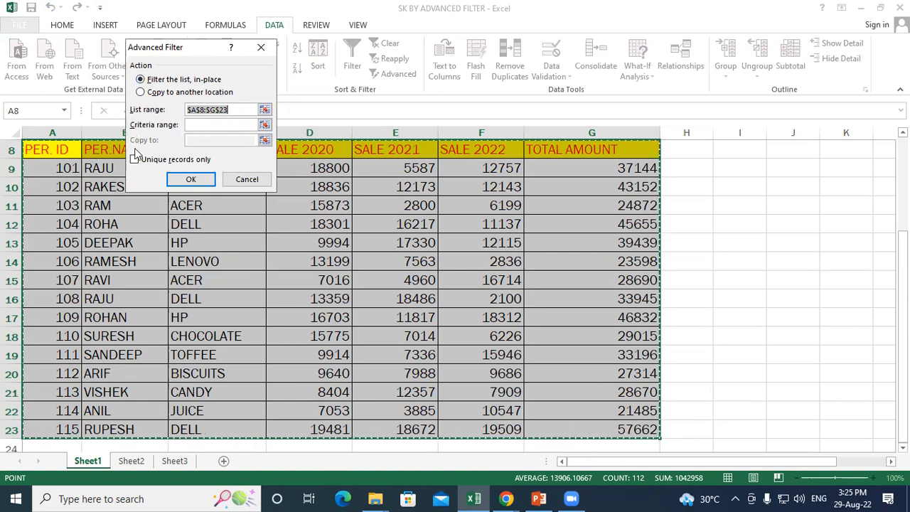
click(261, 47)
Step: Copy the header row A8:G8 and paste it into row 25 starting at A25, below the sales table
click(691, 188)
scroll(690, 189, down, 2)
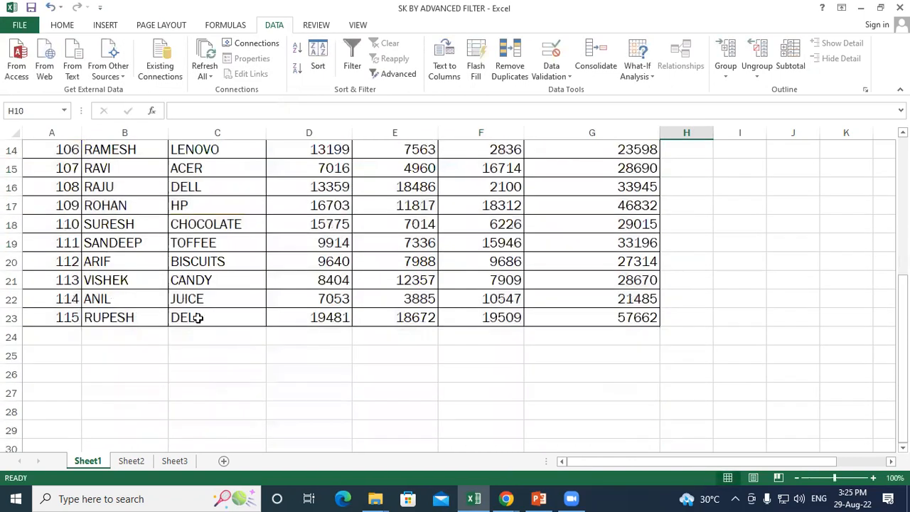
scroll(73, 207, up, 3)
drag(71, 205, 583, 202)
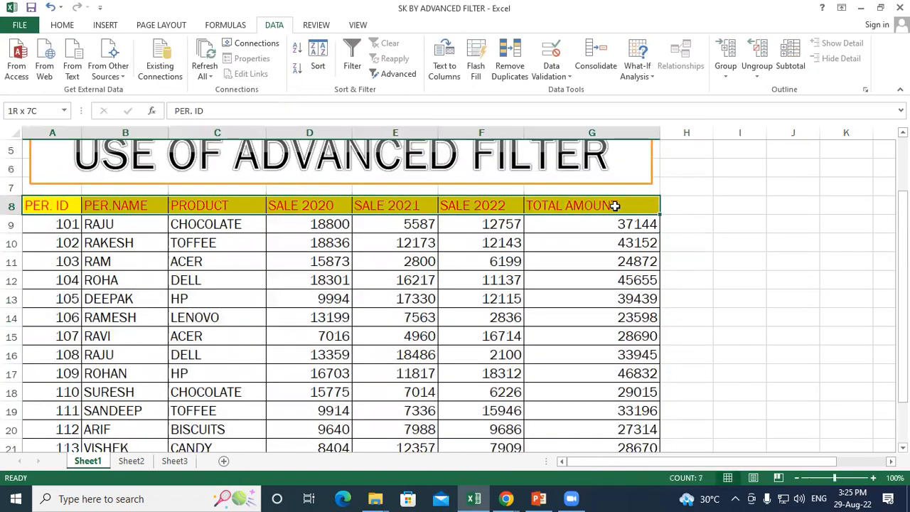
right_click(613, 205)
click(649, 235)
scroll(277, 301, down, 6)
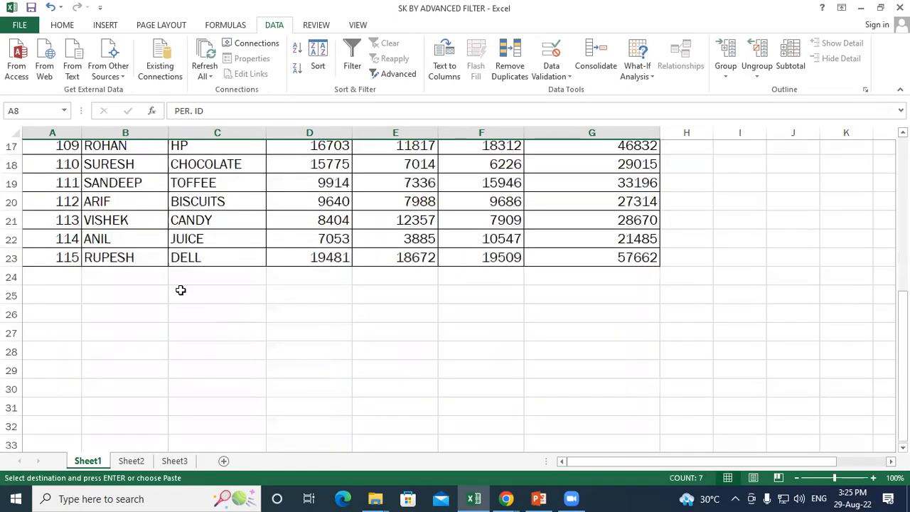
click(48, 188)
right_click(48, 189)
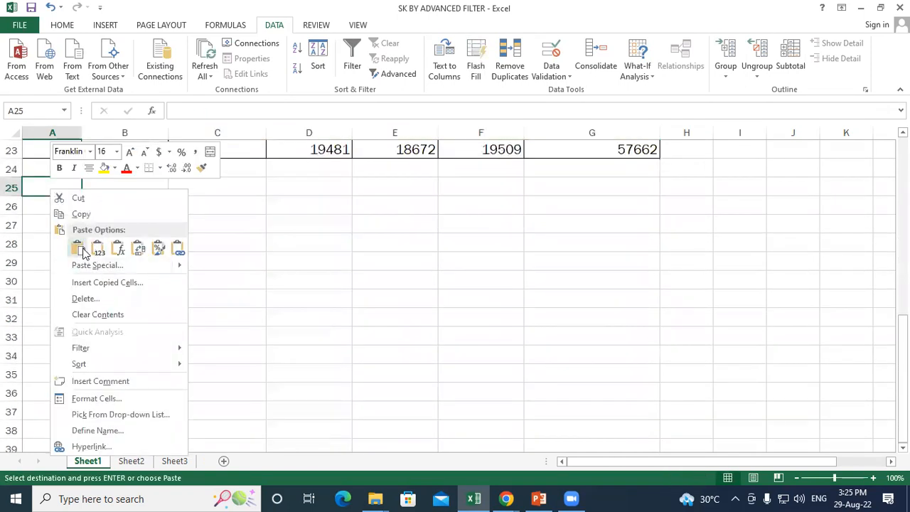
click(76, 251)
click(387, 255)
Step: Examine the values in the SALE 2020, SALE 2021 and SALE 2022 columns against the copied header row
scroll(386, 251, up, 6)
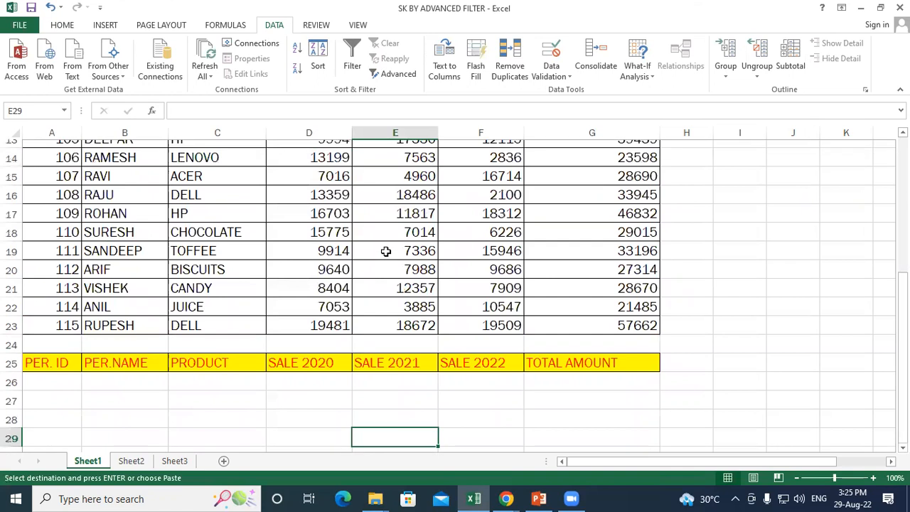
drag(313, 223, 320, 393)
scroll(359, 356, down, 2)
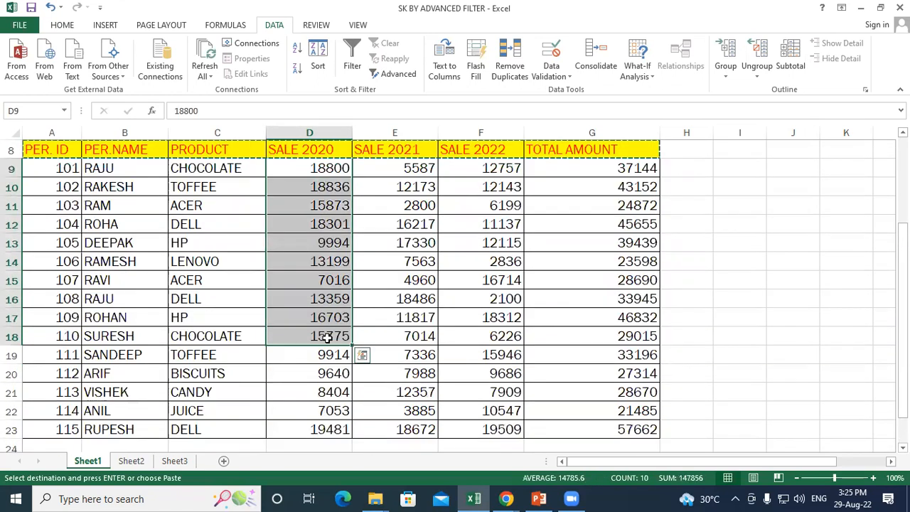
click(342, 297)
scroll(330, 279, up, 1)
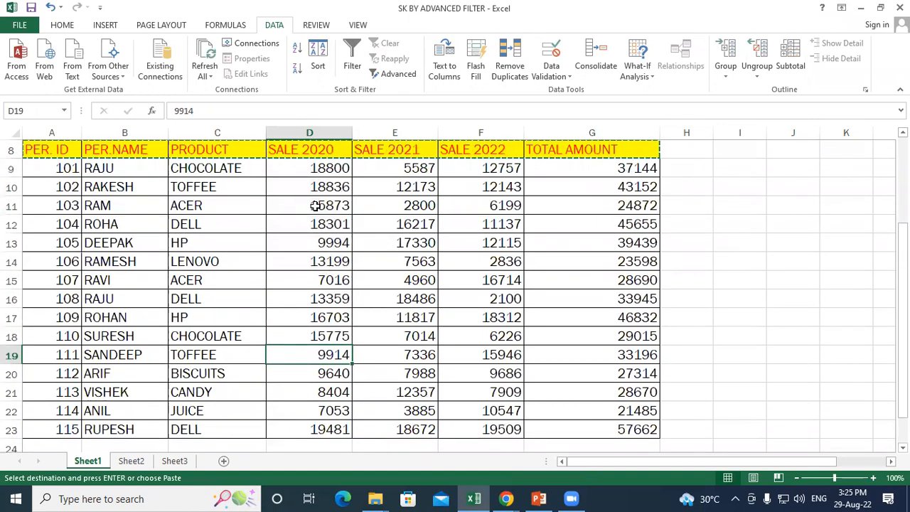
drag(68, 175, 611, 419)
click(313, 169)
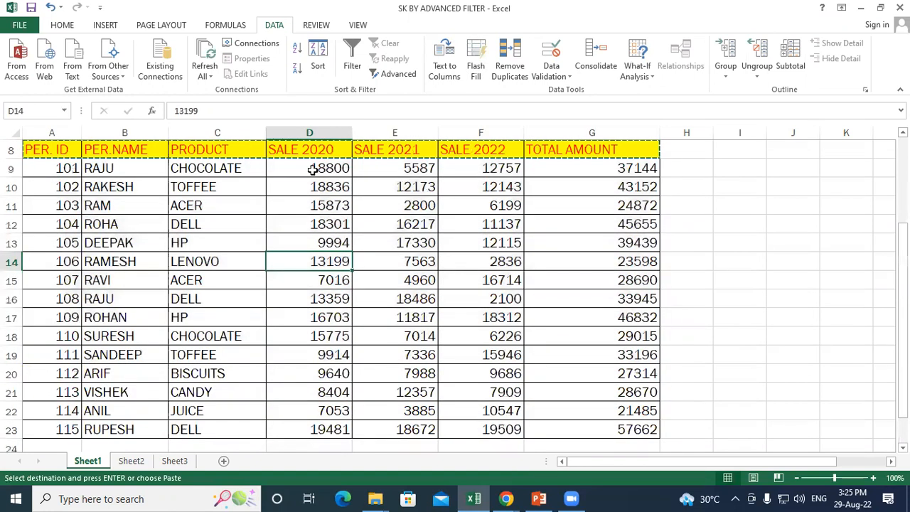
click(307, 186)
click(315, 208)
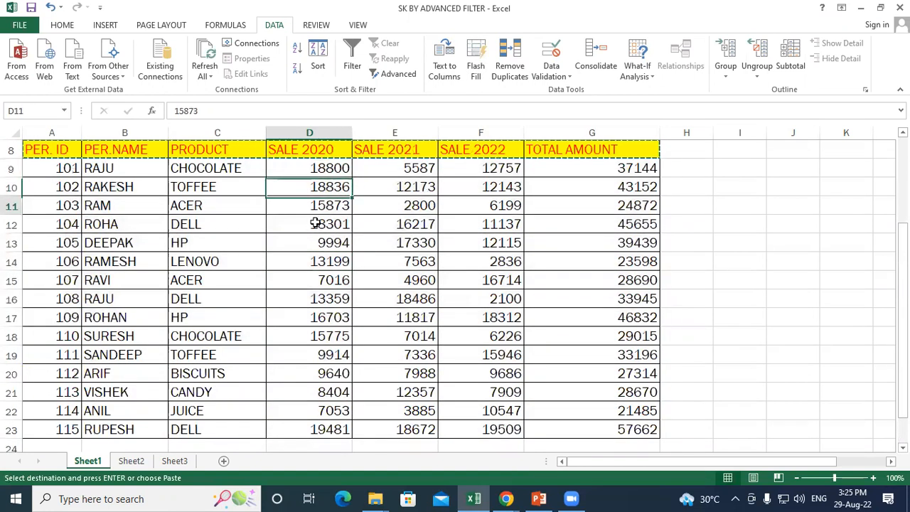
click(324, 244)
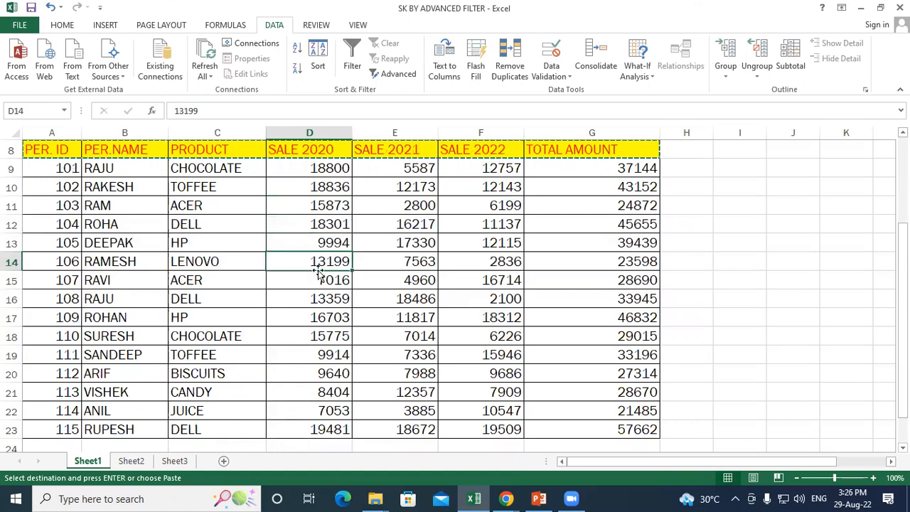
drag(315, 426, 324, 318)
click(392, 278)
click(492, 283)
scroll(493, 283, down, 4)
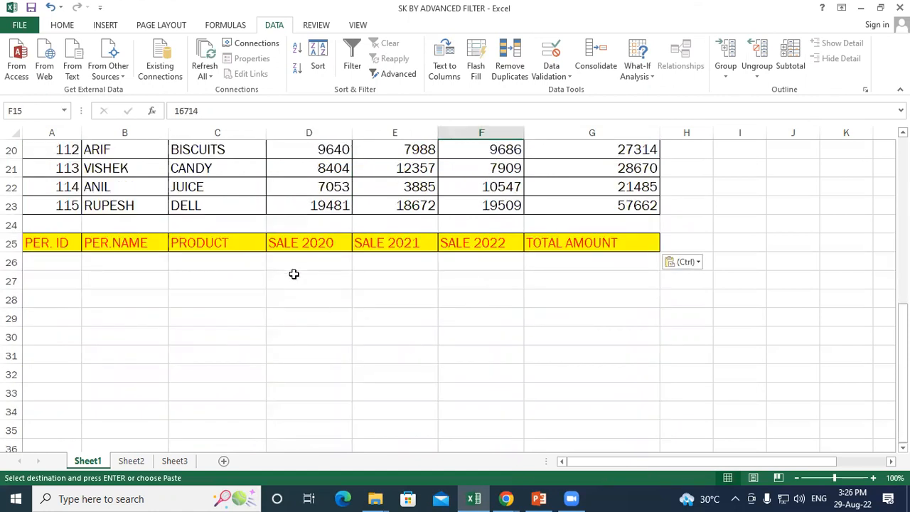
Step: Enter the criterion =">=10000" in D26, under the SALE 2020 header of the criteria row
click(313, 261)
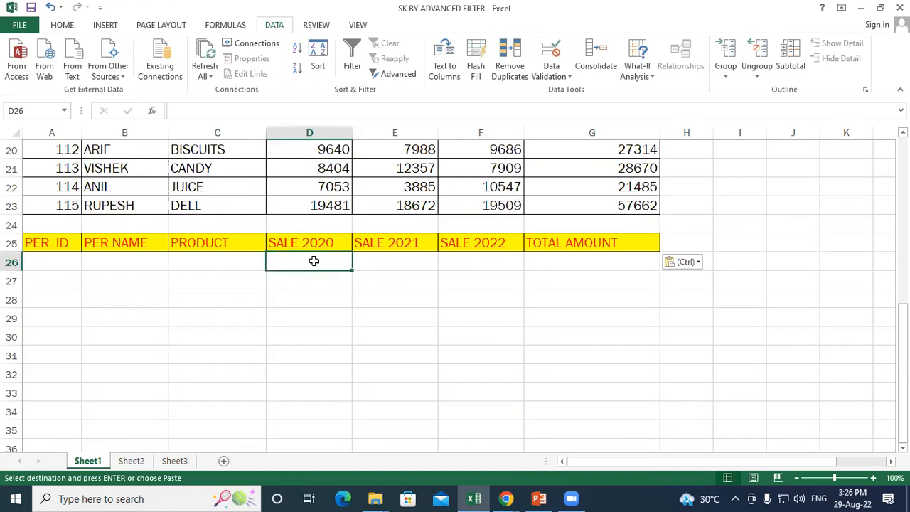
text(=">=)
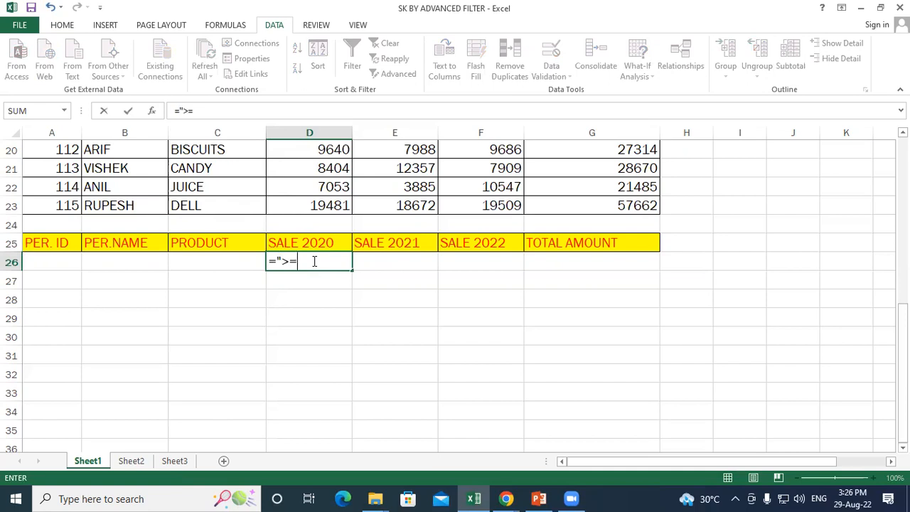
text(10000")
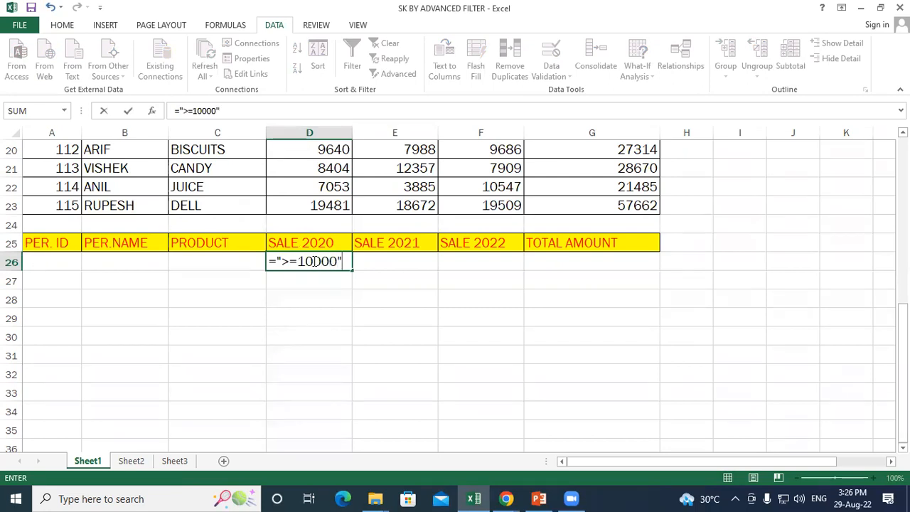
key(Return)
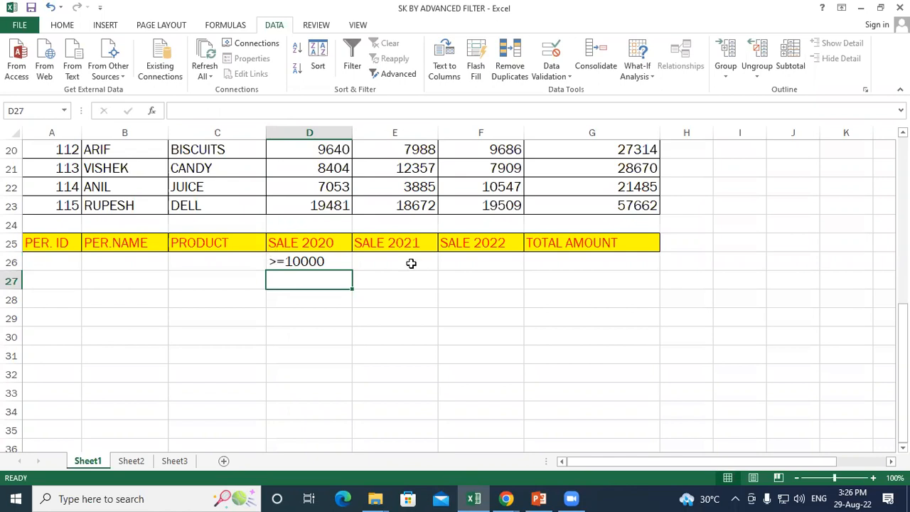
Step: Filter the sales table A8:G23 in place with Advanced Filter, using A25:G26 as the criteria range
scroll(437, 266, up, 5)
drag(57, 206, 650, 404)
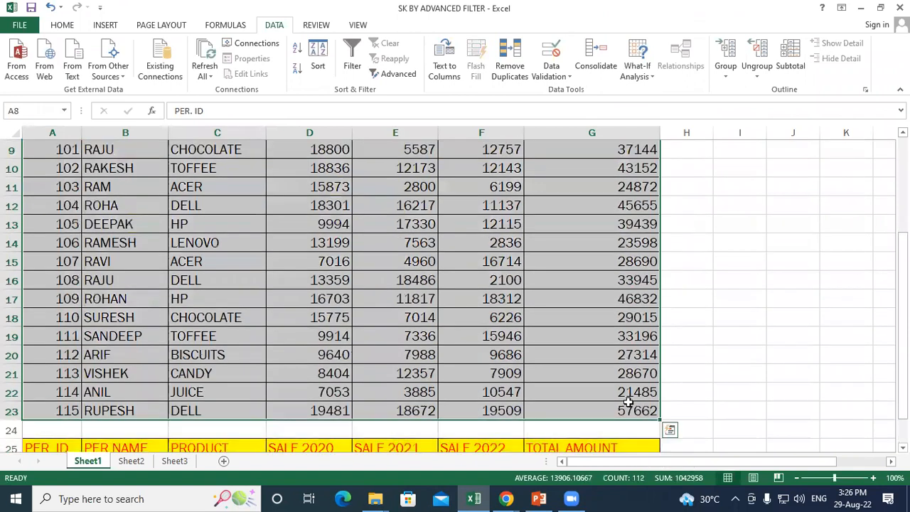
click(392, 74)
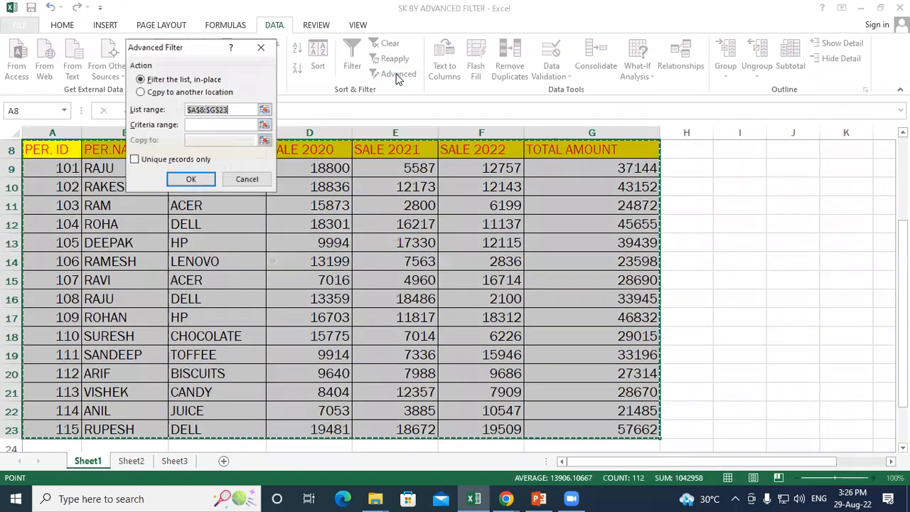
drag(173, 54, 447, 55)
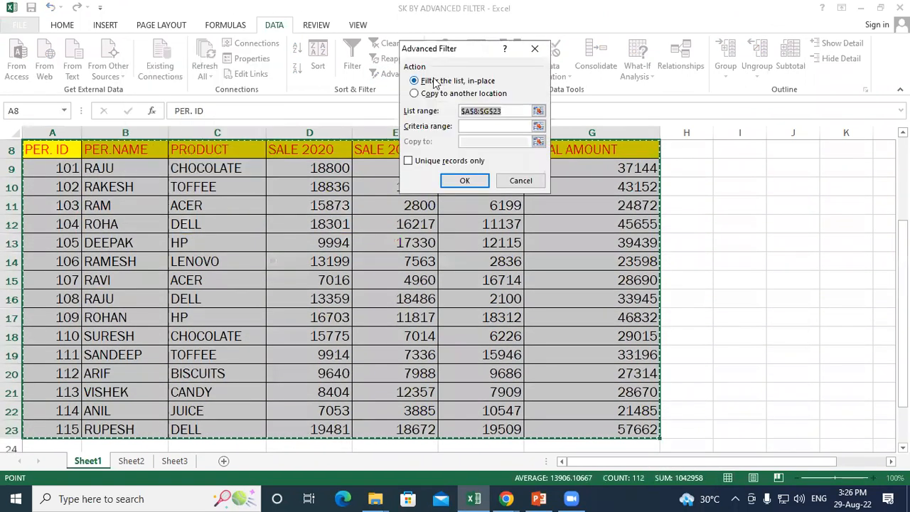
click(512, 113)
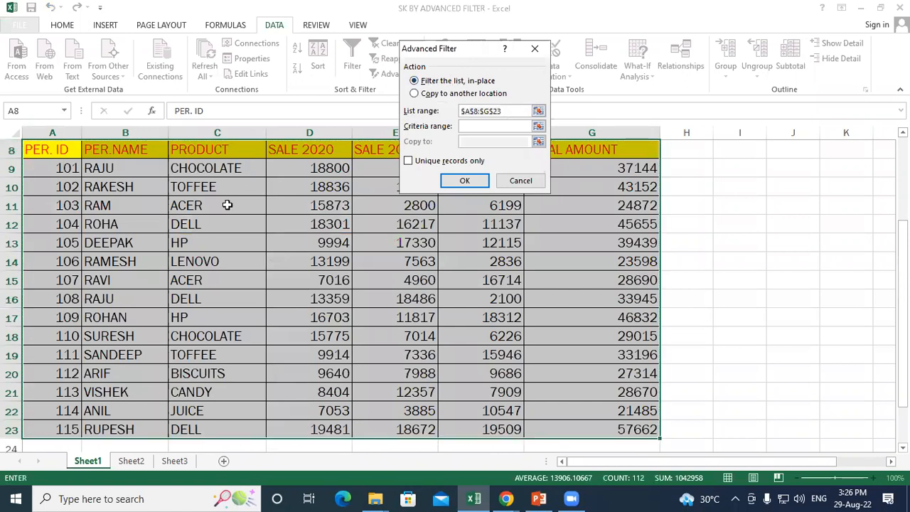
click(491, 127)
scroll(113, 278, down, 4)
drag(47, 243, 621, 260)
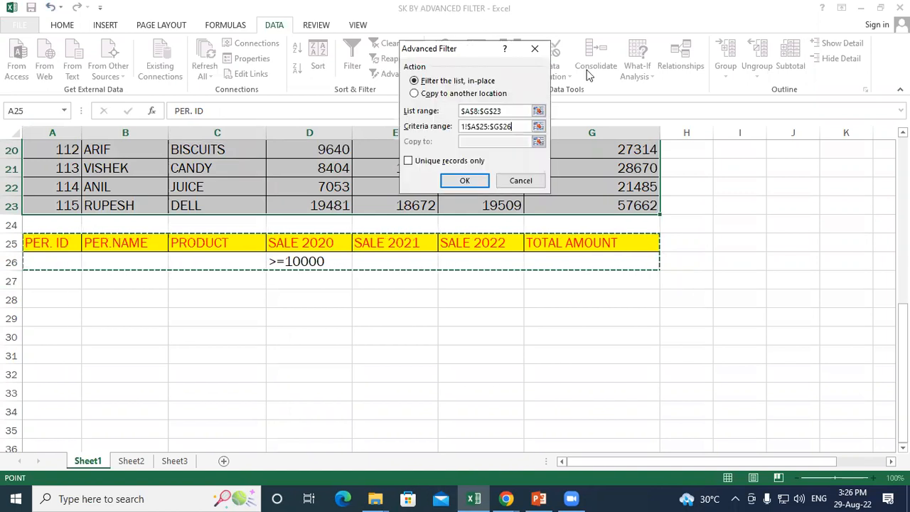
click(467, 181)
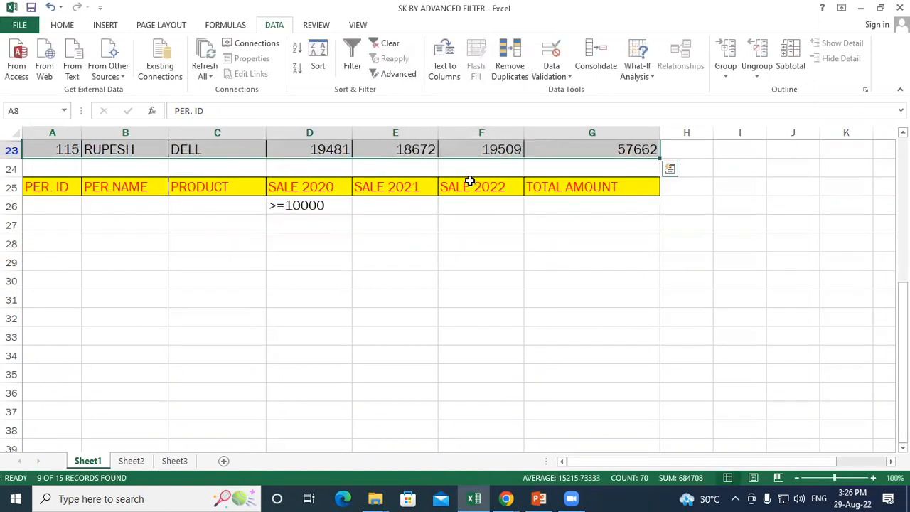
Step: Check the SALE 2020 values of the filtered rows against the criterion in D26
scroll(288, 328, up, 5)
click(345, 336)
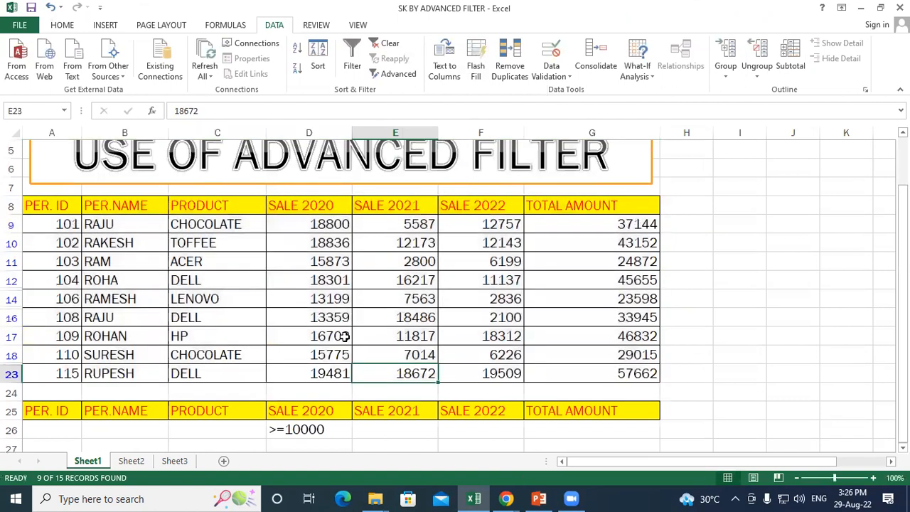
drag(315, 228, 318, 364)
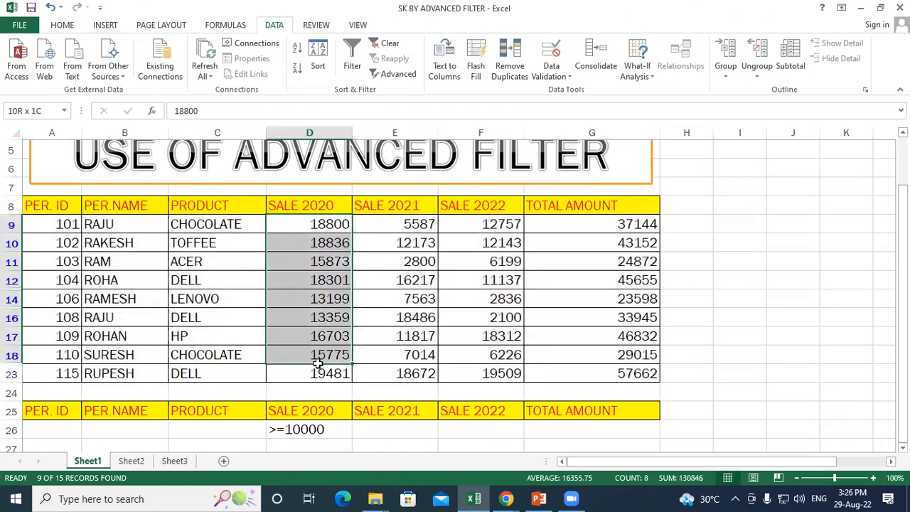
click(310, 373)
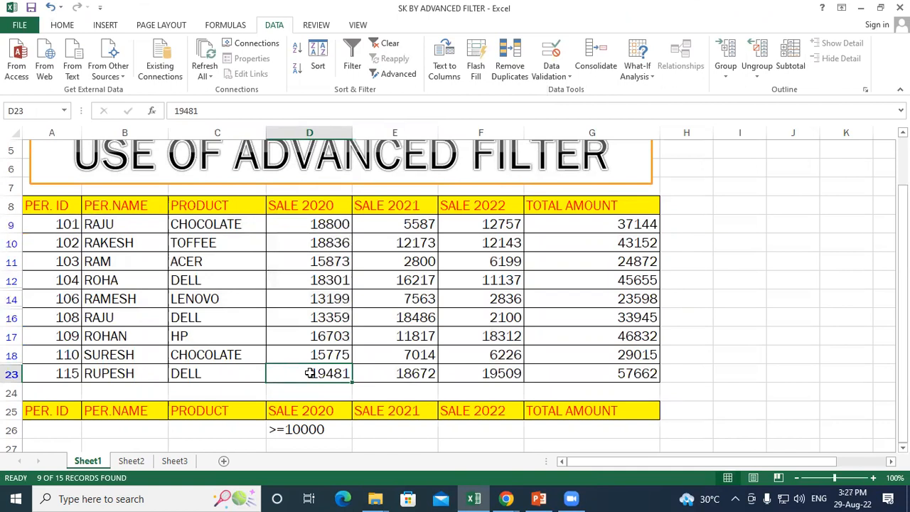
drag(304, 221, 308, 367)
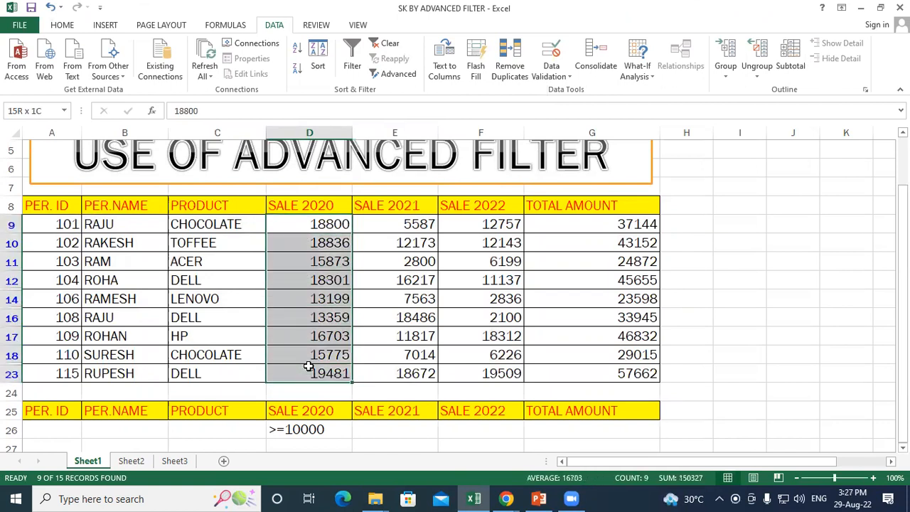
click(306, 282)
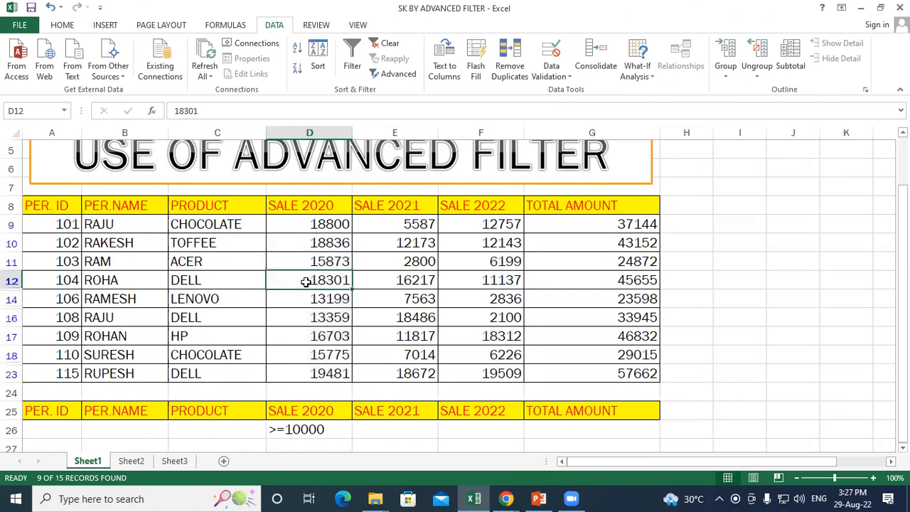
drag(316, 224, 320, 375)
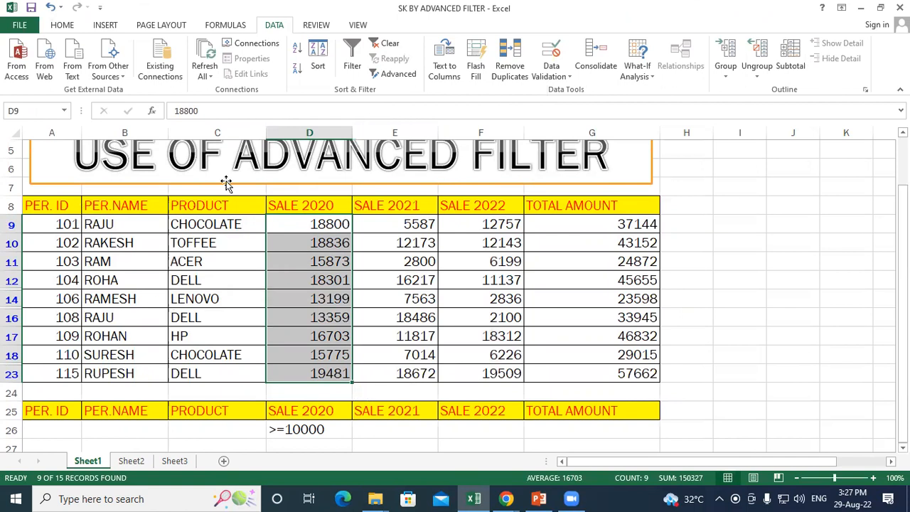
Step: Clear the filter from the sales table and change the SALE 2020 criterion in D26 to ="<=10000"
click(386, 46)
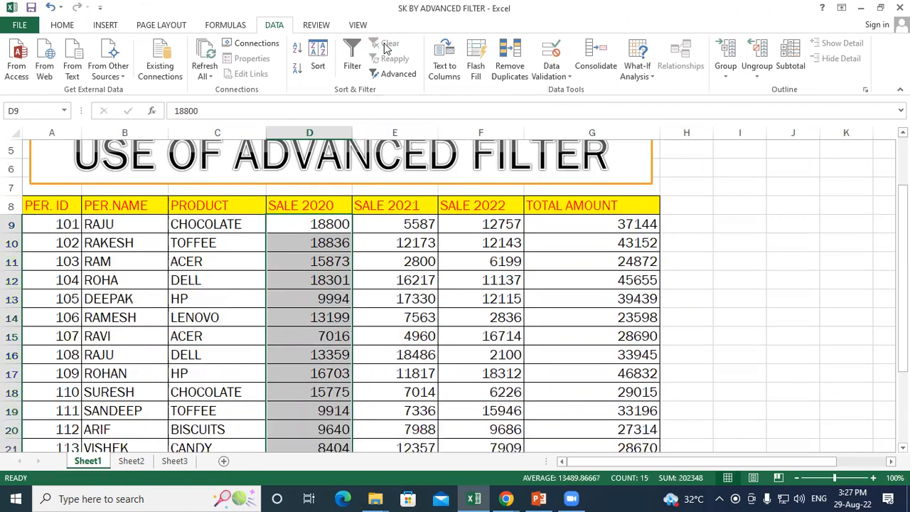
scroll(354, 214, down, 4)
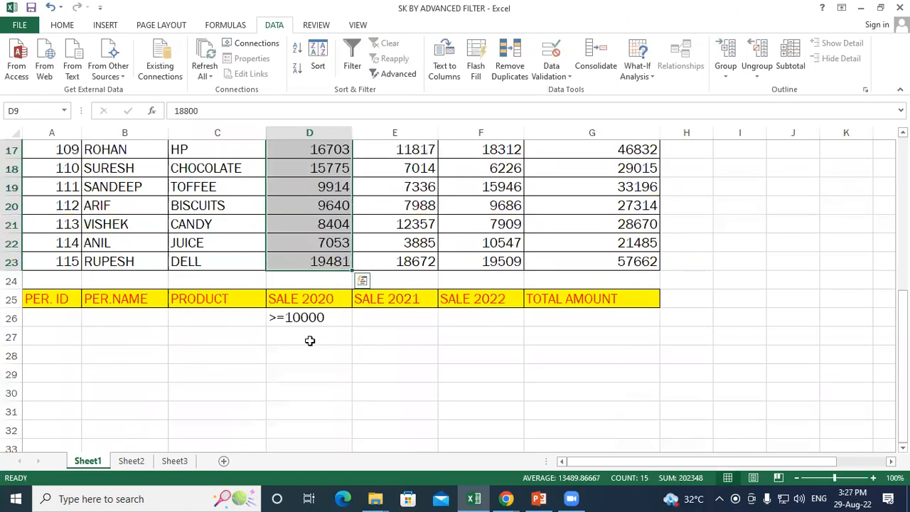
double_click(283, 318)
drag(286, 317, 283, 318)
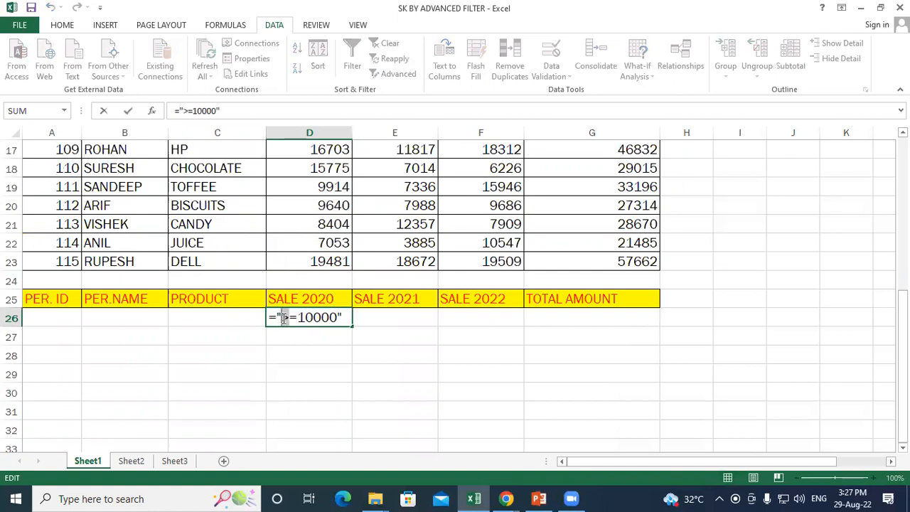
text(<)
click(295, 374)
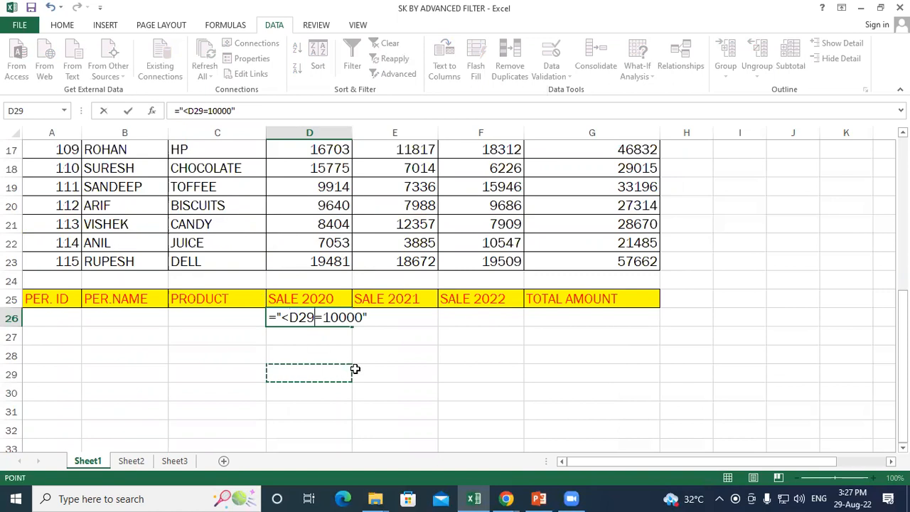
key(BackSpace)
key(BackSpace)
key(BackSpace)
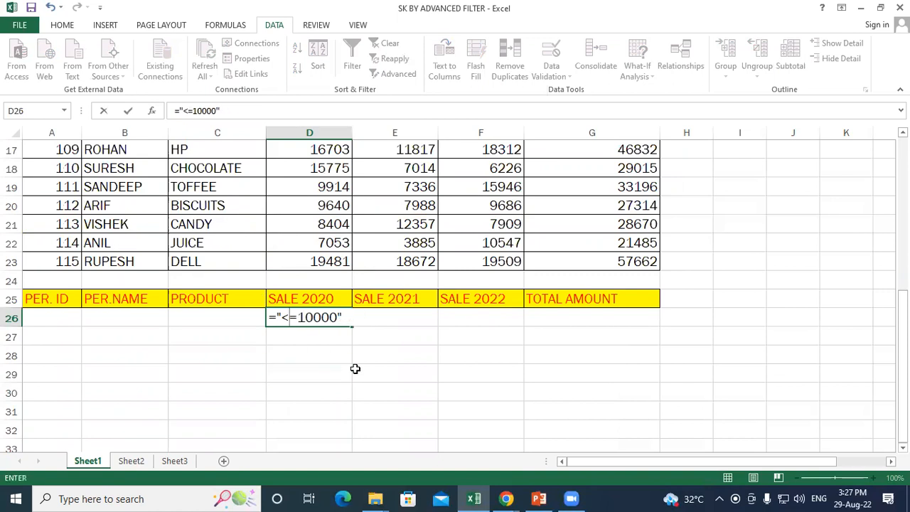
key(Return)
Step: Apply Advanced Filter in place to A8:G23 again, reselecting A25:G26 as the criteria range
scroll(355, 369, up, 4)
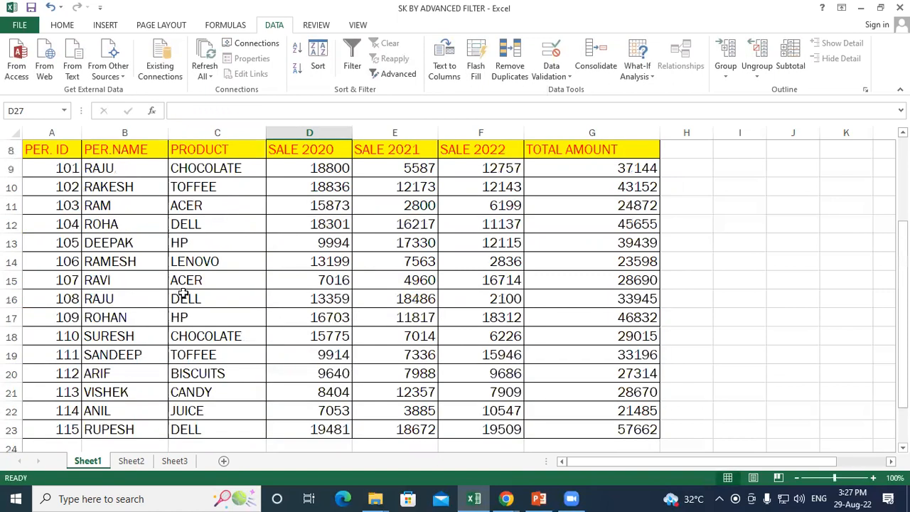
drag(43, 204, 642, 410)
click(387, 75)
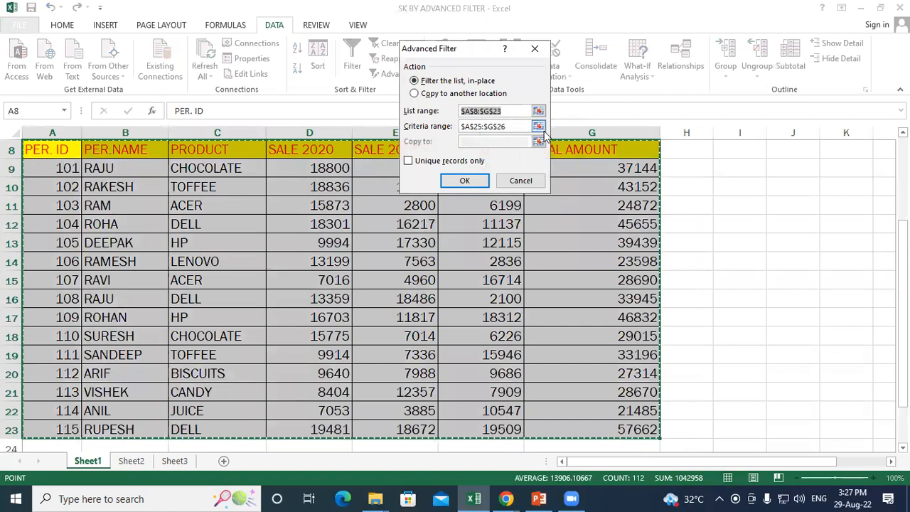
click(517, 128)
drag(517, 128, 461, 127)
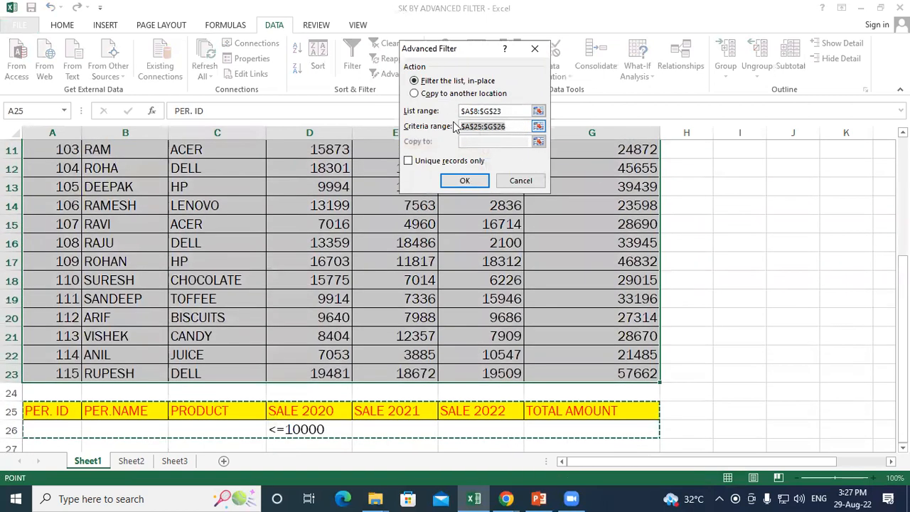
key(BackSpace)
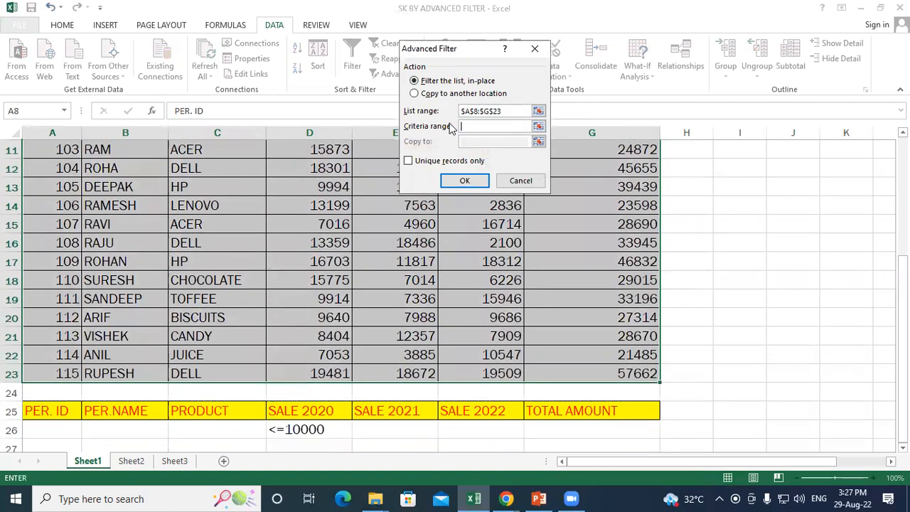
scroll(55, 427, down, 2)
drag(52, 311, 636, 321)
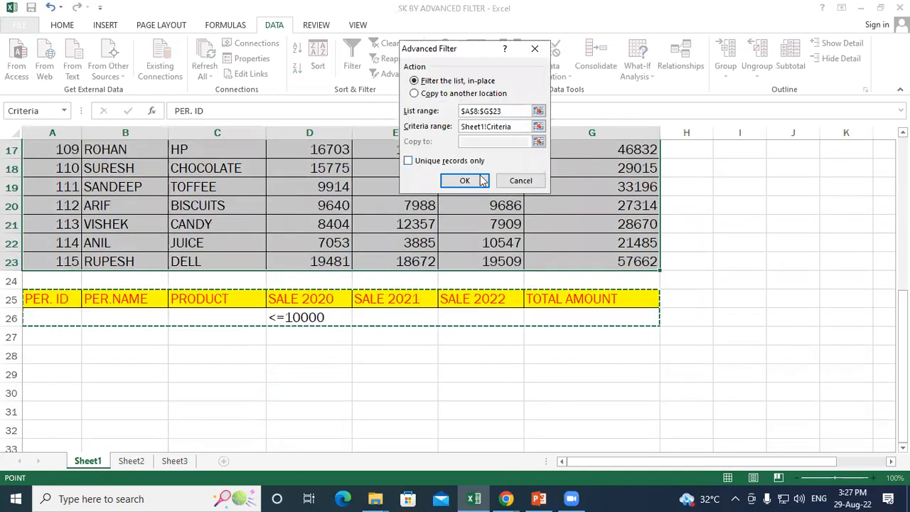
click(473, 180)
Step: Check the filtered rows' SALE 2020 values and the number of records found, and clear the filter
scroll(325, 235, up, 2)
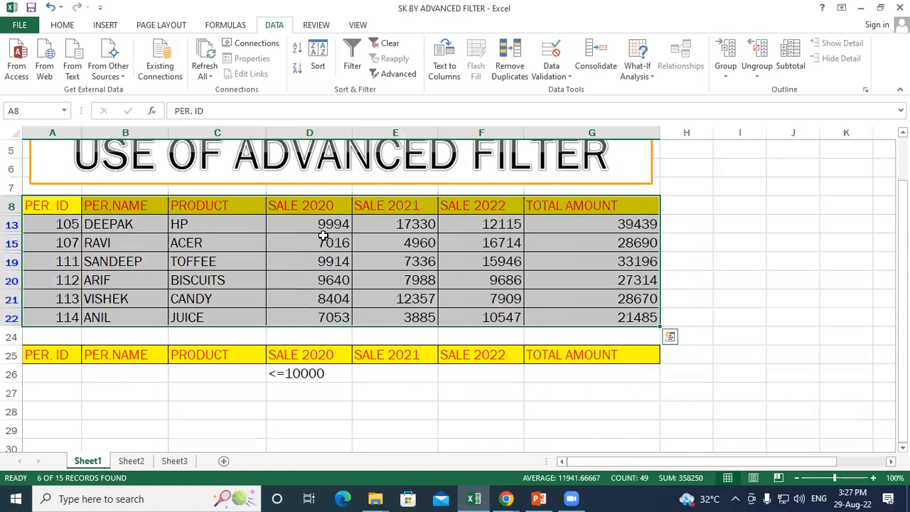
click(320, 224)
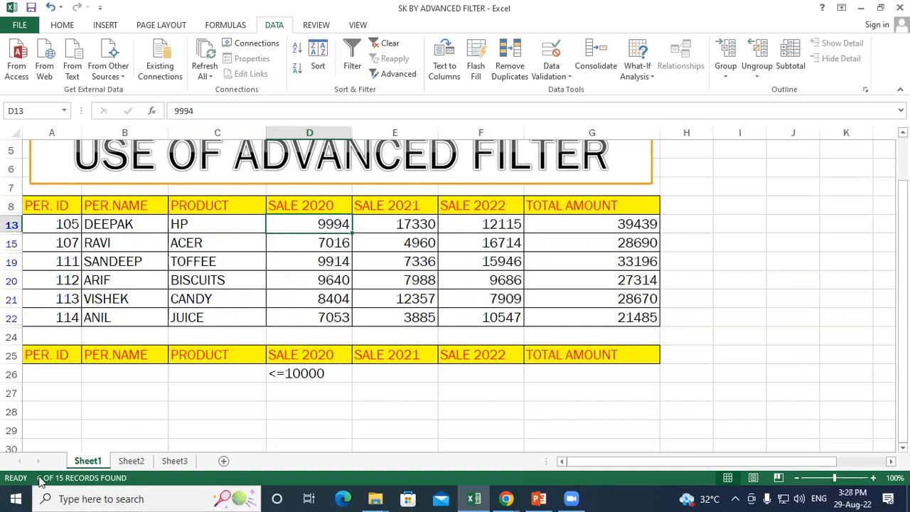
mouse_move(62, 486)
click(389, 45)
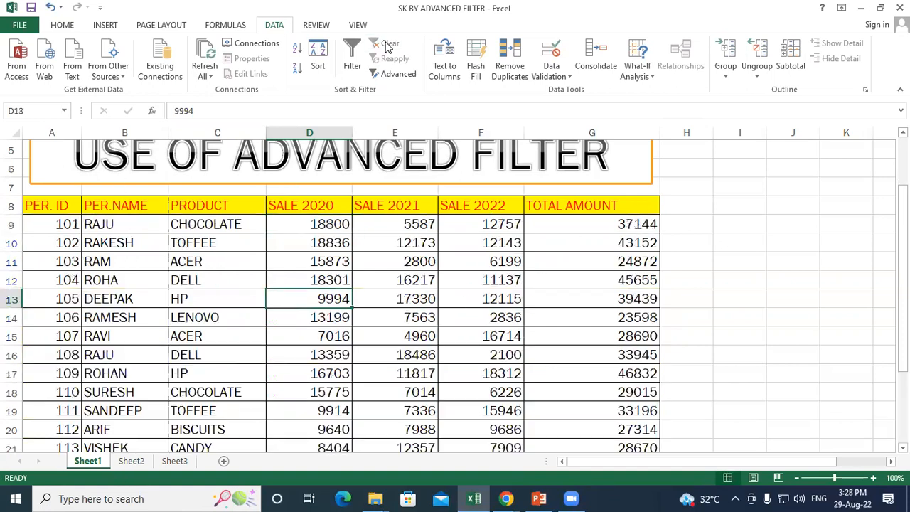
Step: Start an Advanced Filter on the sales table A8:G23 with the results copied to another location
scroll(270, 227, down, 4)
scroll(106, 237, up, 4)
scroll(328, 237, down, 8)
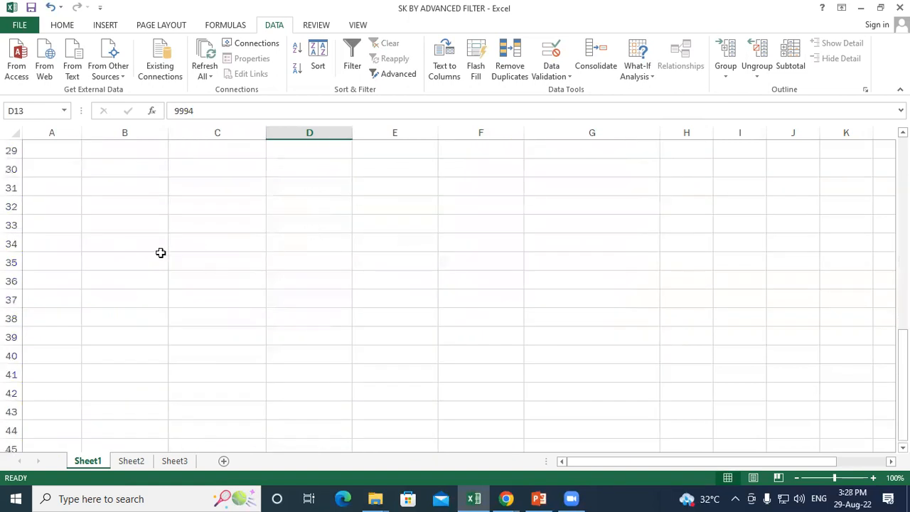
scroll(263, 266, up, 8)
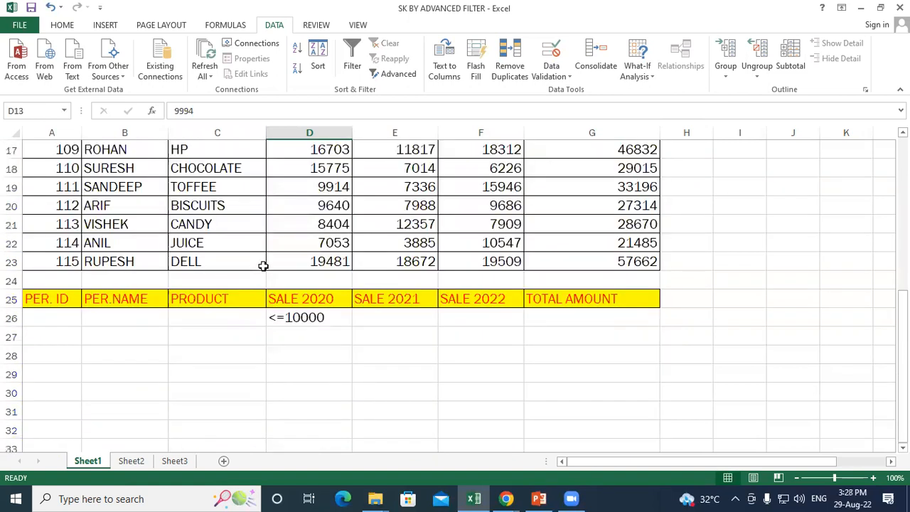
drag(64, 206, 624, 410)
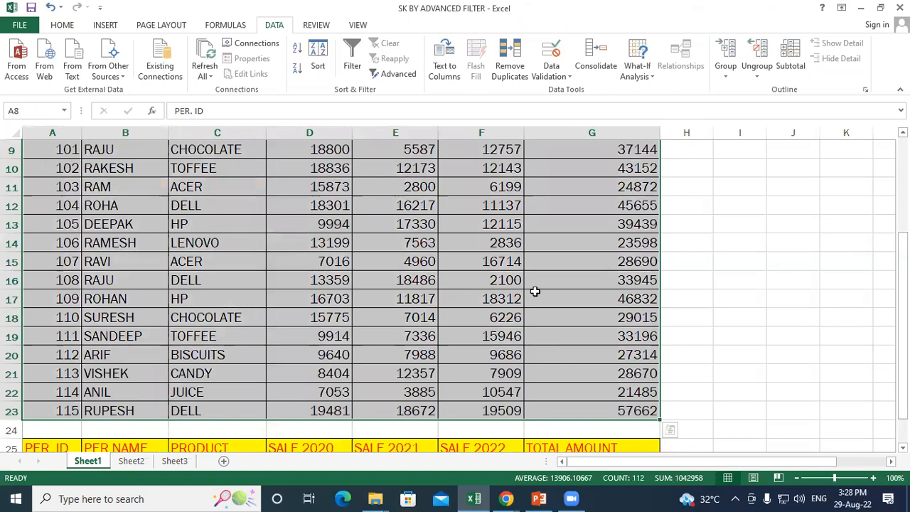
click(392, 74)
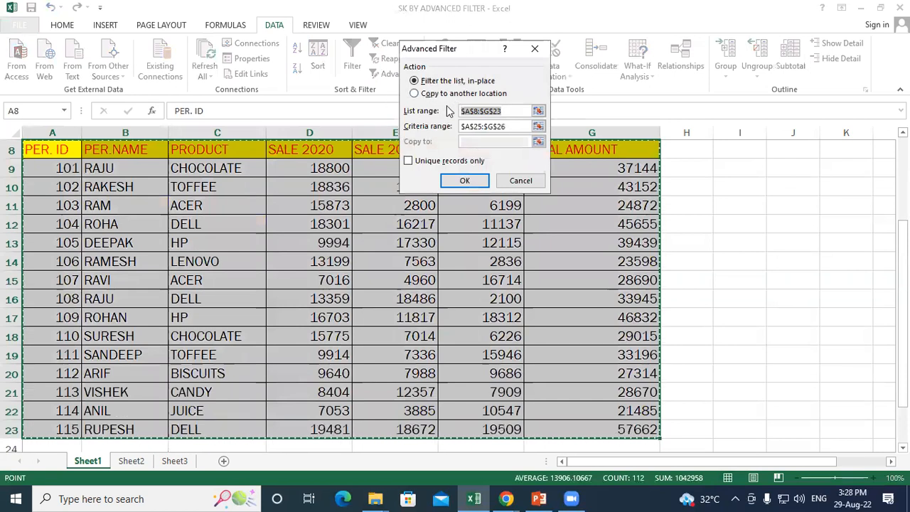
click(416, 95)
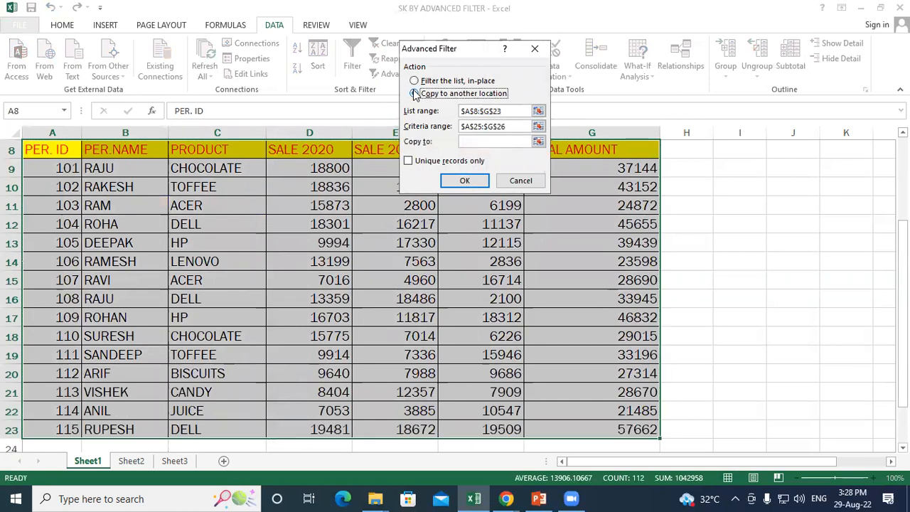
click(514, 114)
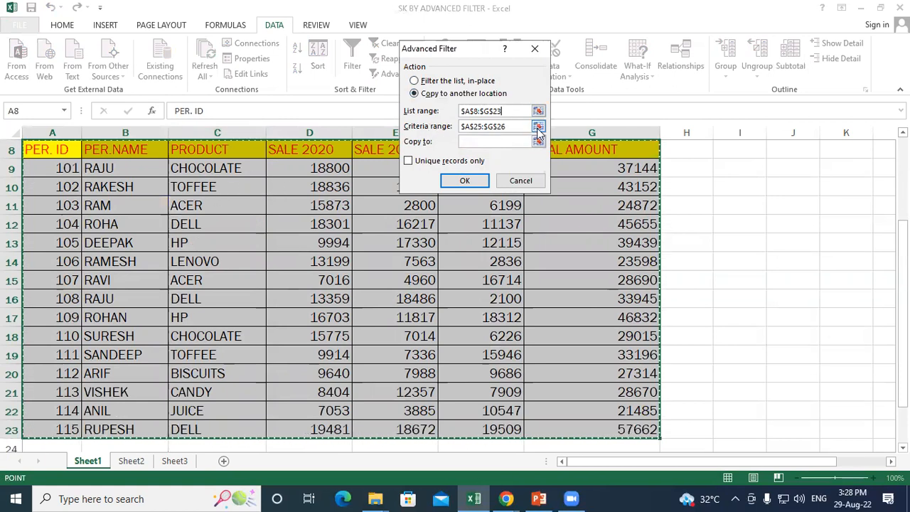
Step: Reselect A25:G26 as the criteria range, set A30 as the copy destination, and run the Advanced Filter
click(511, 126)
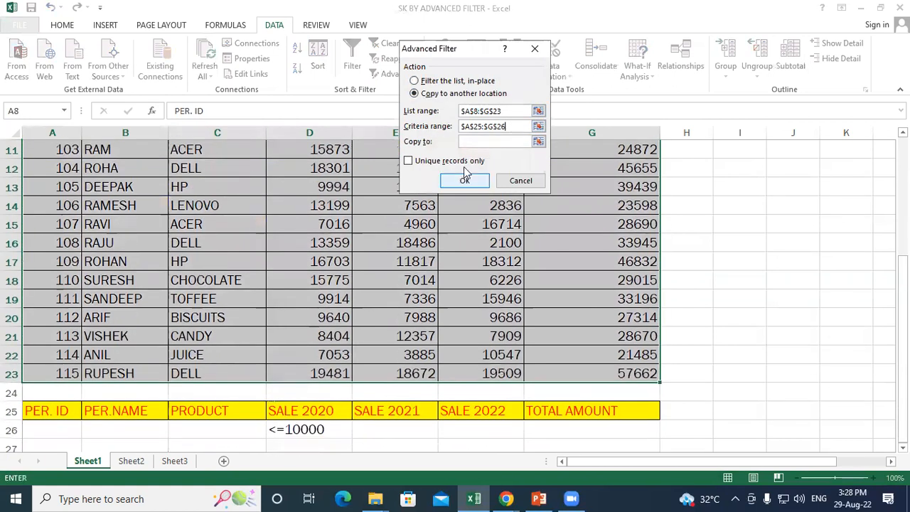
drag(529, 126, 377, 120)
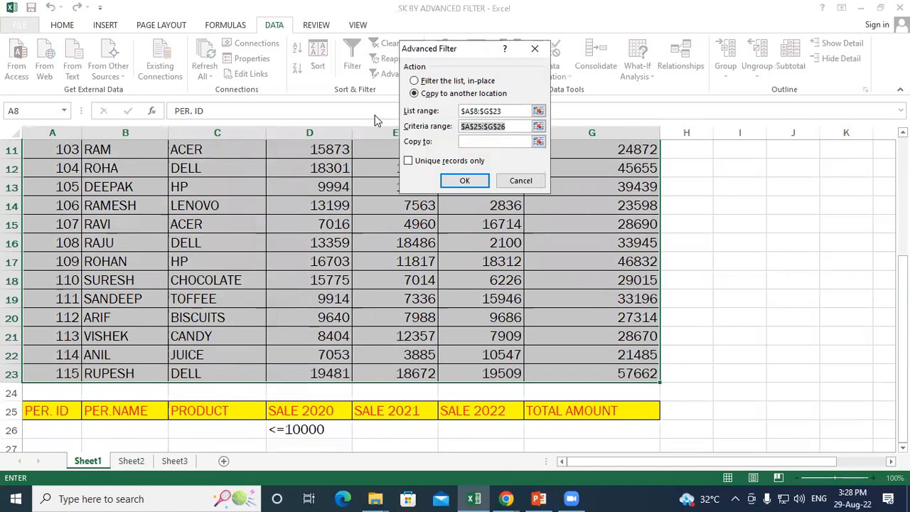
key(BackSpace)
drag(60, 421, 643, 421)
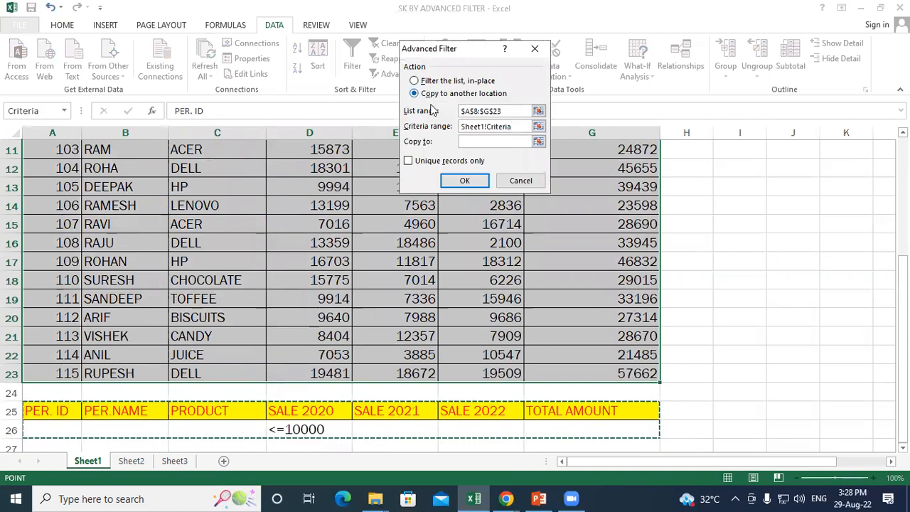
click(476, 140)
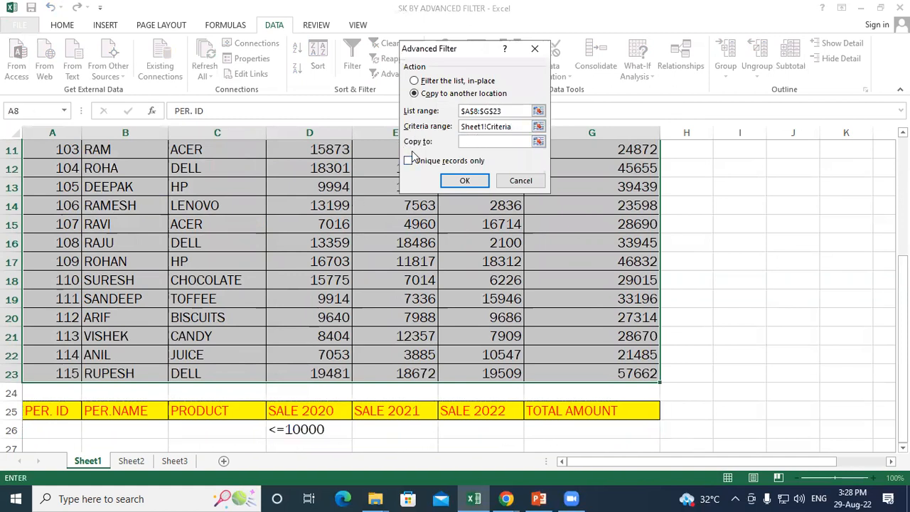
scroll(42, 390, down, 3)
click(63, 335)
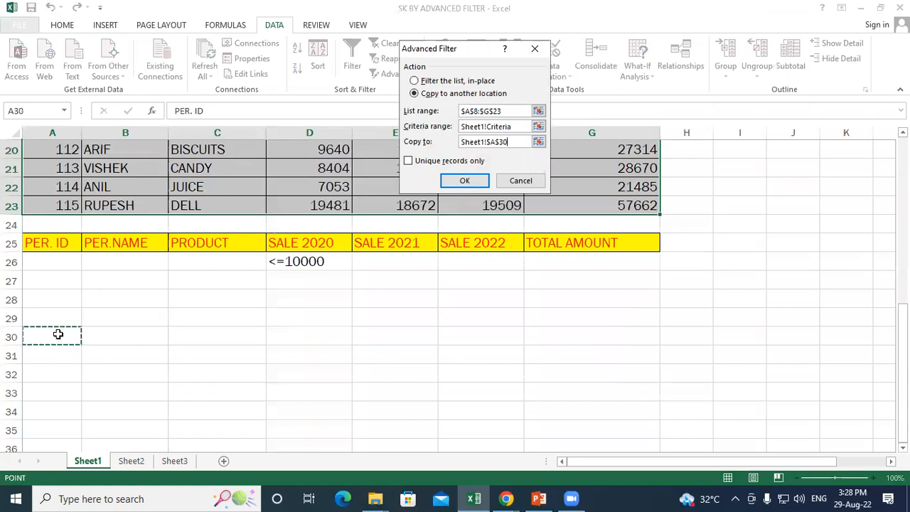
click(476, 182)
Step: Check the copied rows below A30 against the SALE 2020 criterion in D26 and the original table
scroll(217, 352, down, 5)
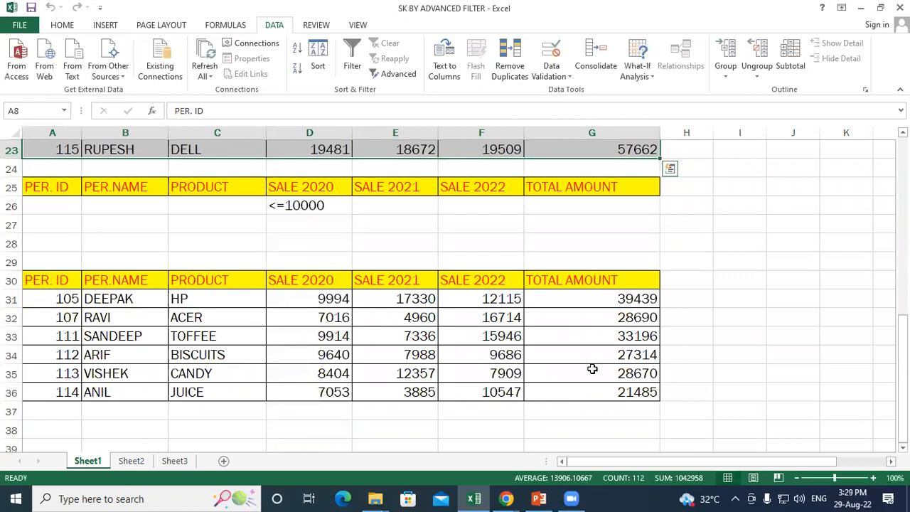
scroll(437, 327, up, 1)
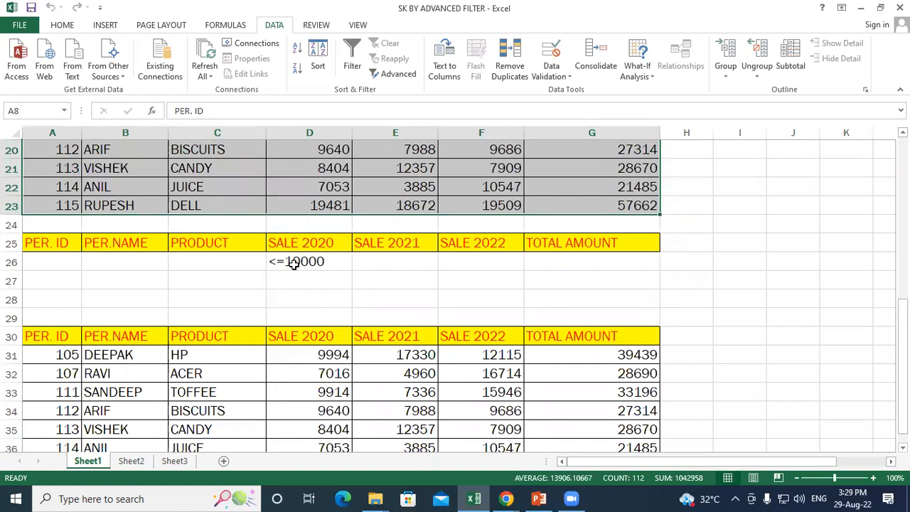
scroll(323, 240, down, 1)
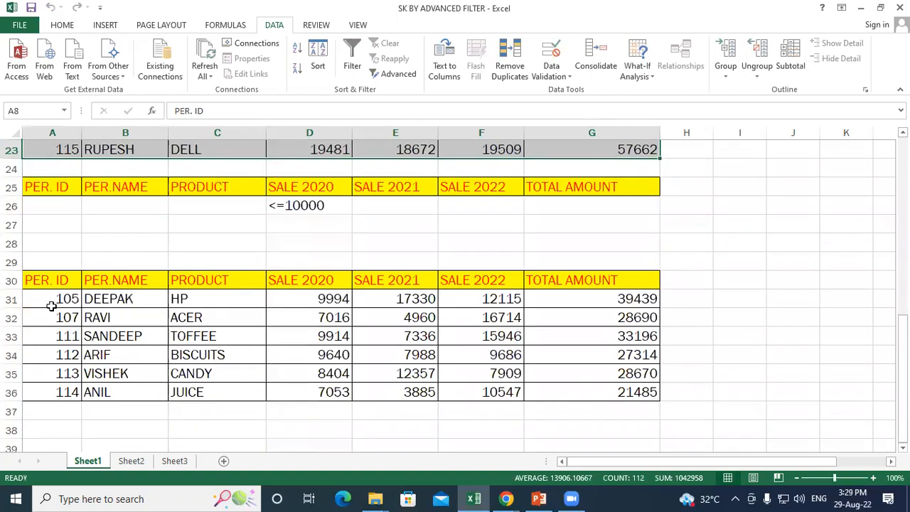
scroll(451, 349, down, 1)
scroll(350, 390, down, 1)
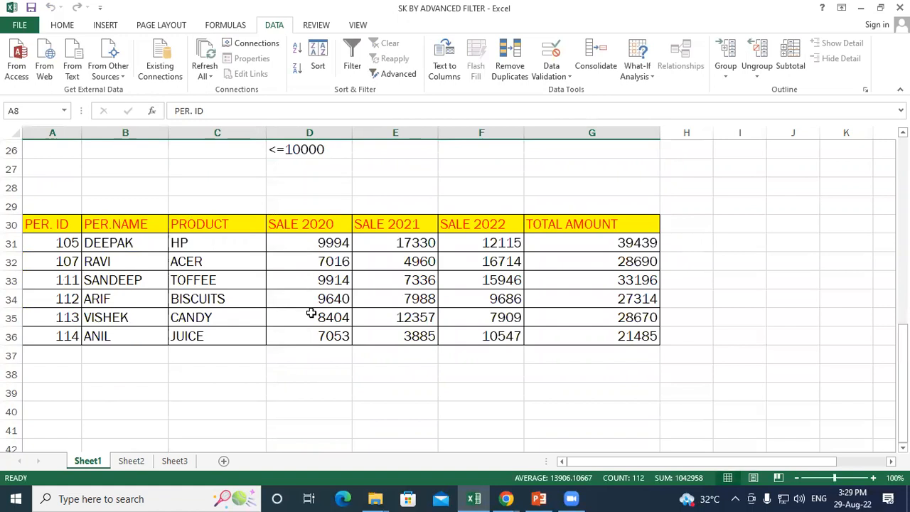
scroll(311, 313, up, 2)
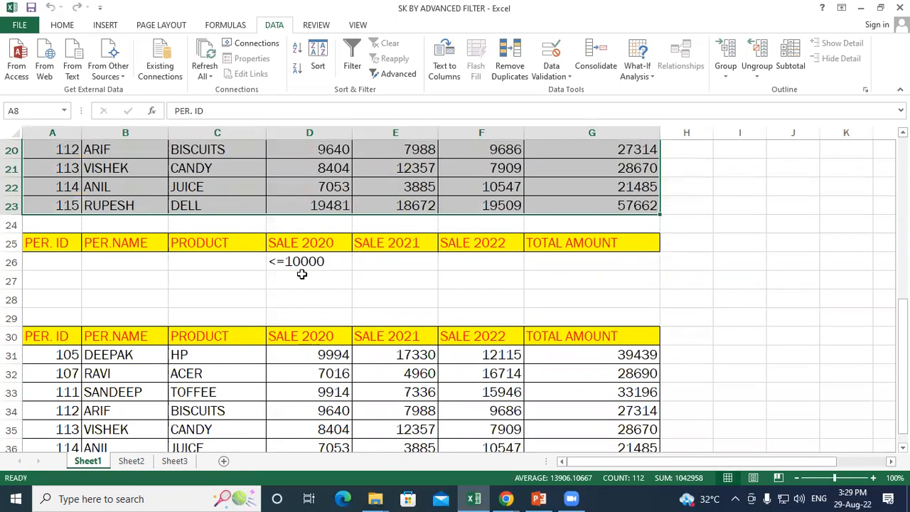
scroll(393, 258, up, 3)
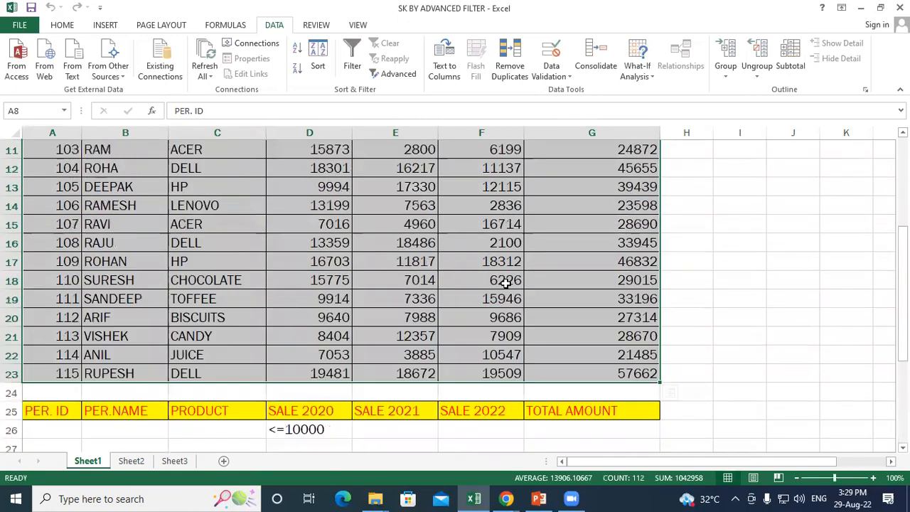
click(716, 315)
scroll(716, 315, down, 3)
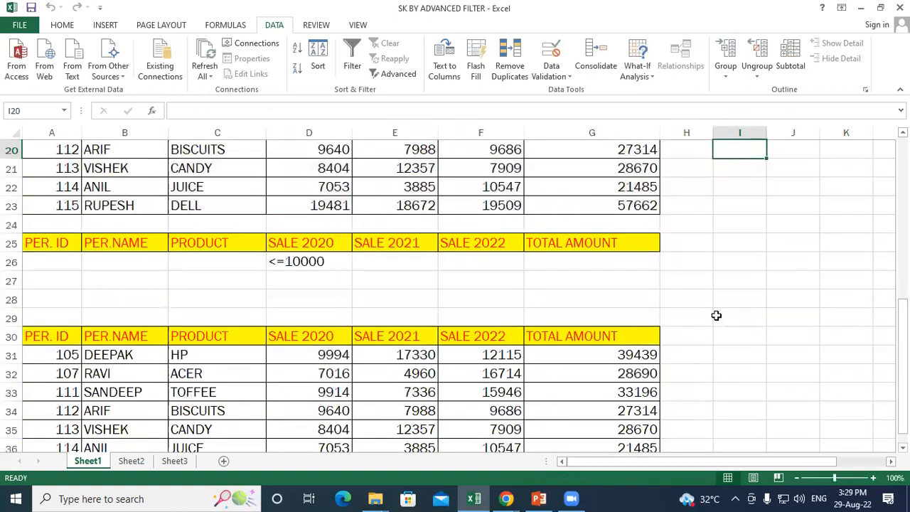
click(665, 292)
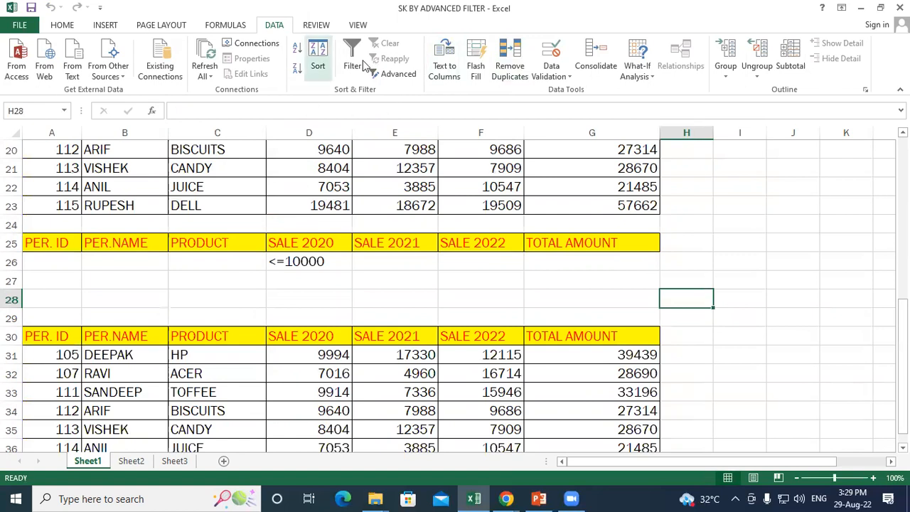
scroll(582, 303, down, 4)
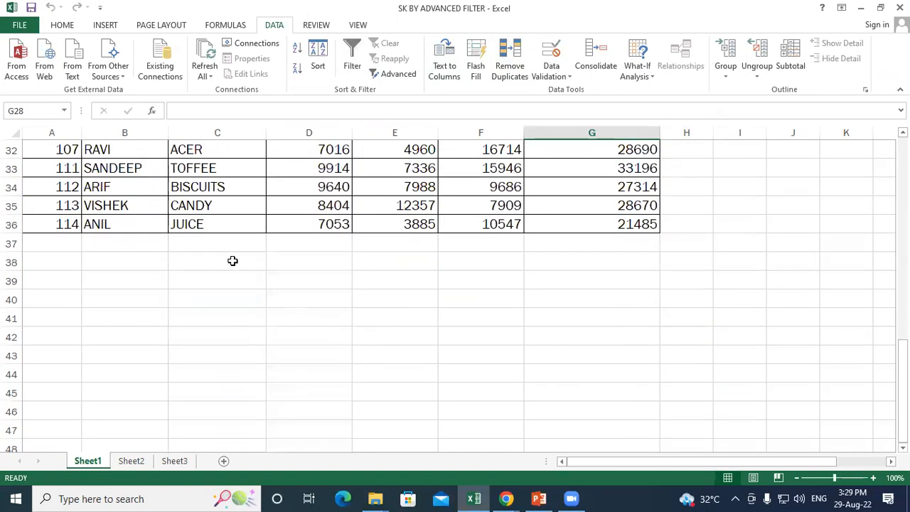
Step: Clear the copied results in A29:H37, including their contents, borders and fill formatting
click(233, 261)
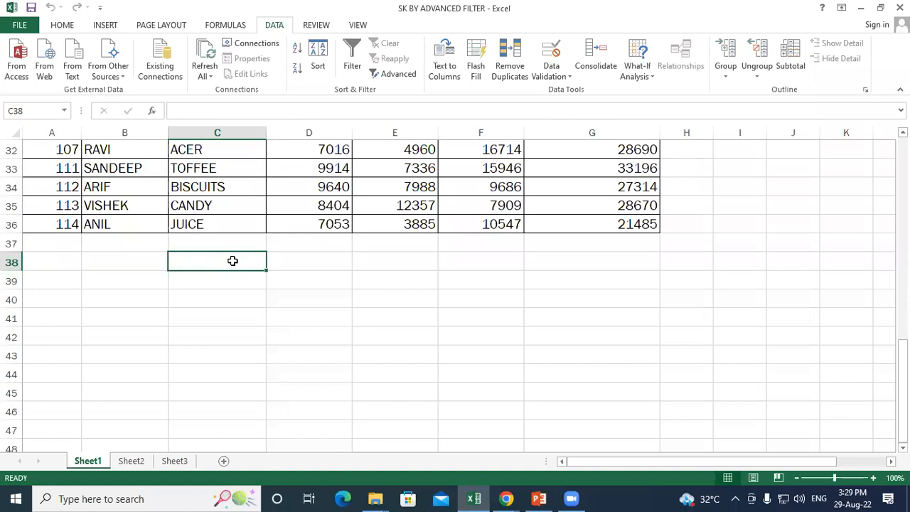
scroll(169, 297, up, 4)
scroll(168, 296, down, 3)
drag(50, 152, 676, 307)
key(Delete)
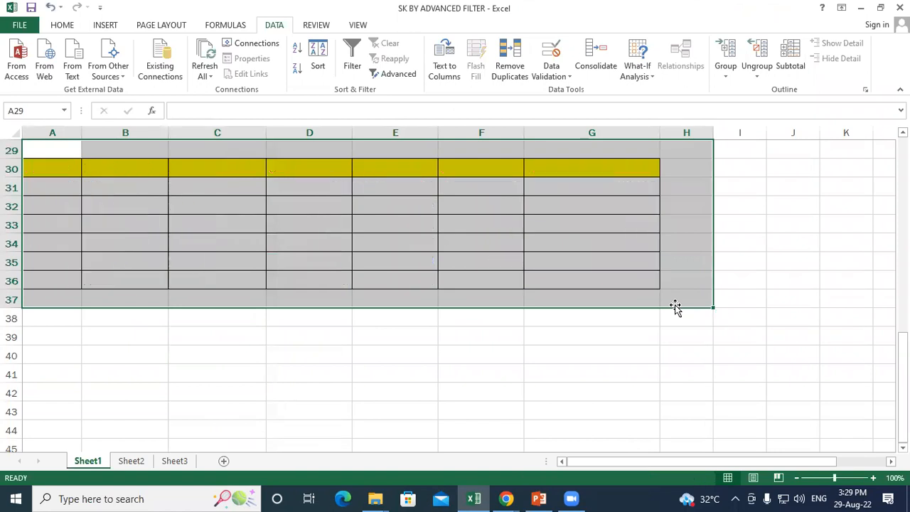
click(66, 28)
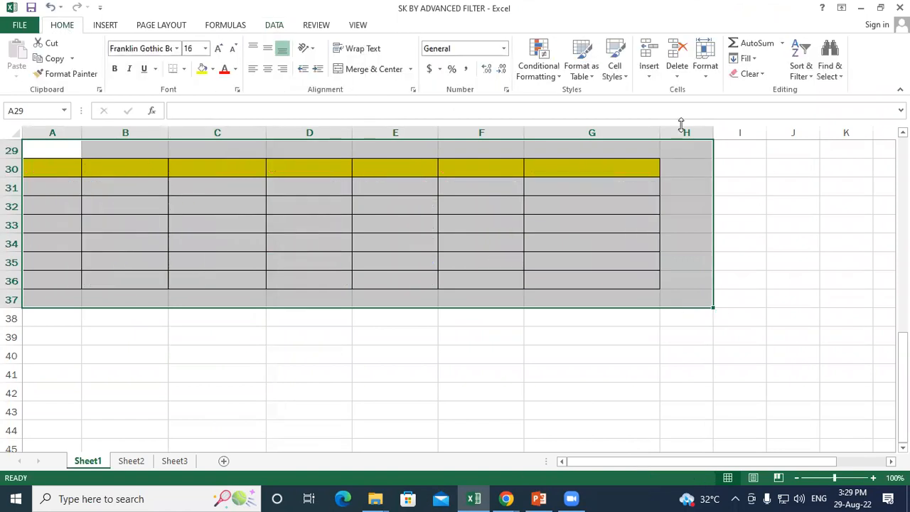
click(748, 74)
key(Escape)
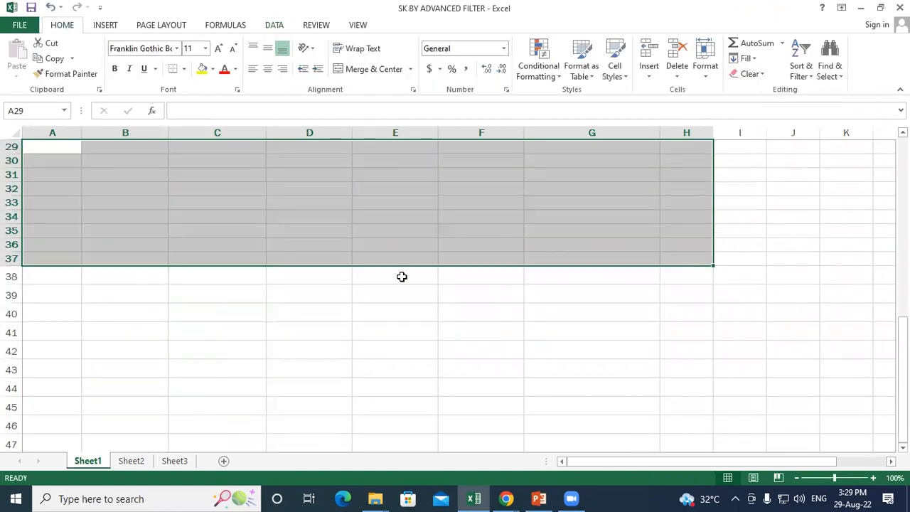
click(401, 276)
Step: Compare the sales table's headings in row 8 with the criteria headings in row 25
scroll(321, 284, up, 8)
scroll(107, 213, down, 2)
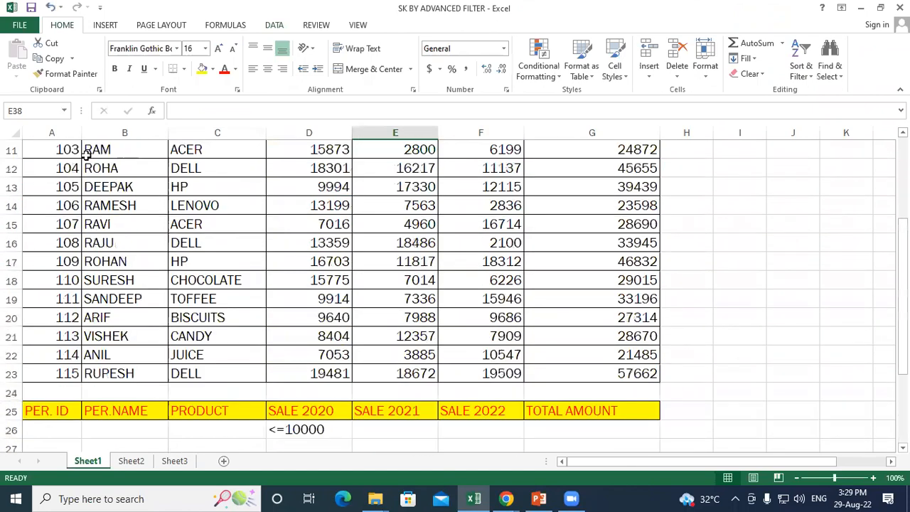
scroll(78, 177, up, 3)
drag(64, 260, 567, 270)
scroll(364, 303, down, 4)
drag(65, 362, 630, 356)
scroll(52, 174, up, 2)
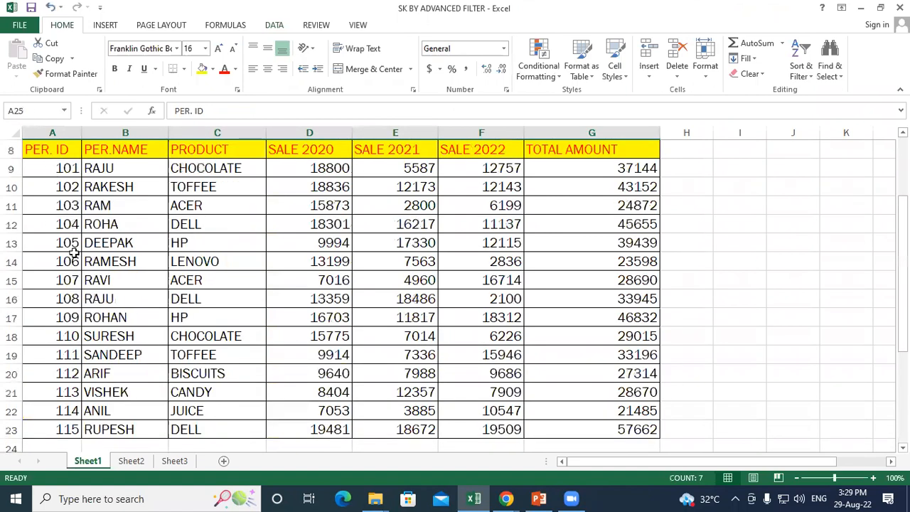
scroll(74, 252, down, 3)
Step: Review the criteria cells under the row 25 headings, the formula in D26, and the SALE 2020 values in D9:D23
click(67, 339)
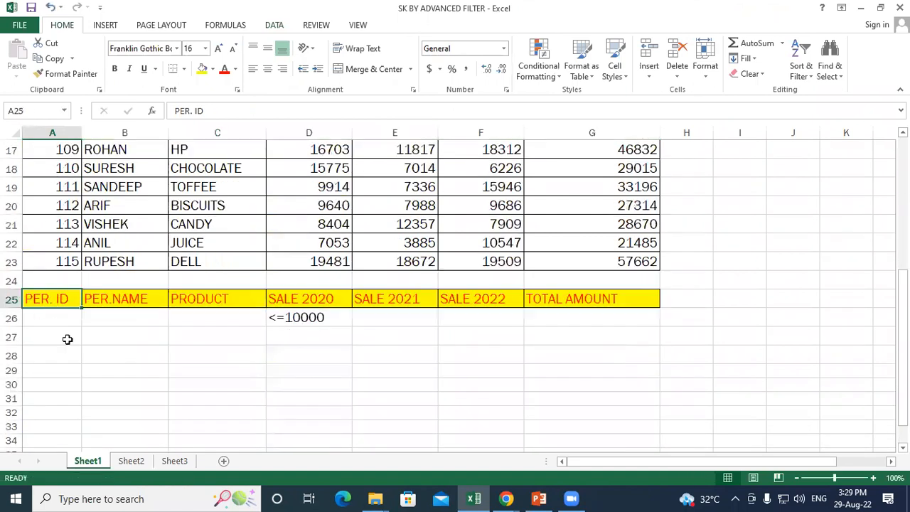
click(112, 297)
click(121, 319)
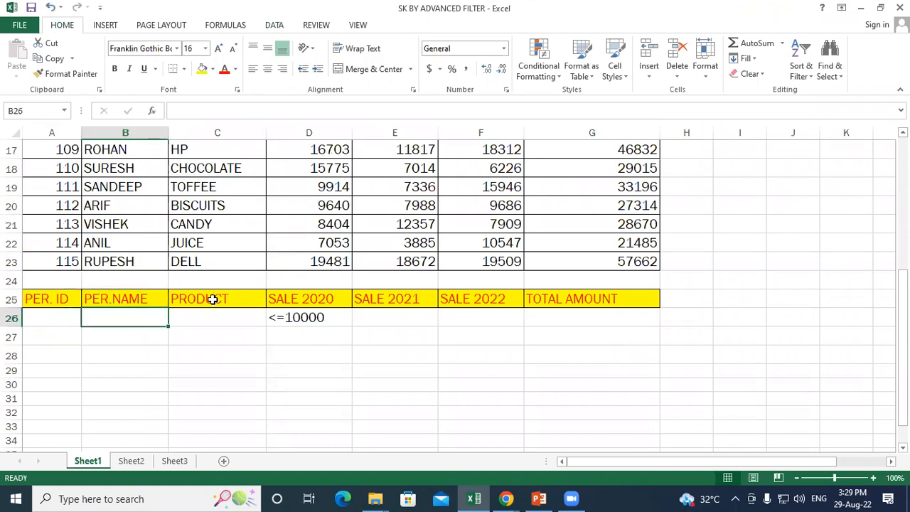
click(211, 300)
click(226, 320)
click(295, 298)
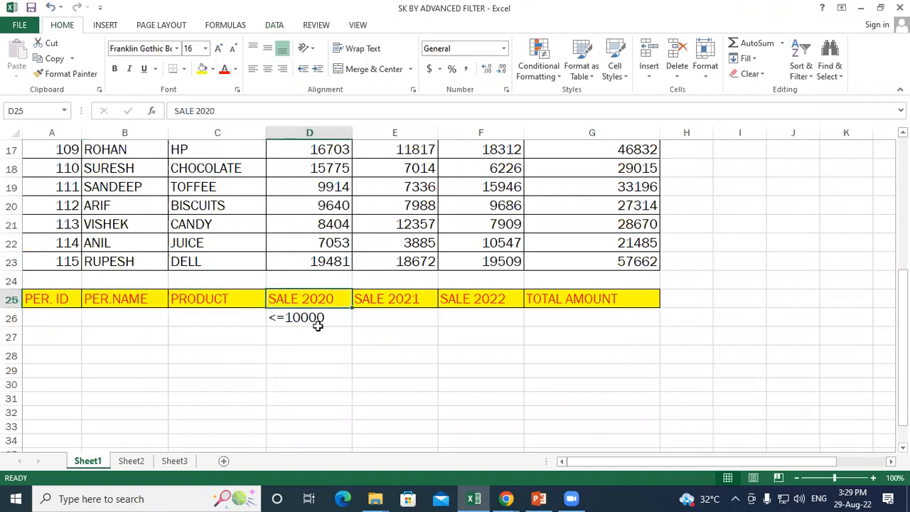
click(311, 319)
double_click(283, 315)
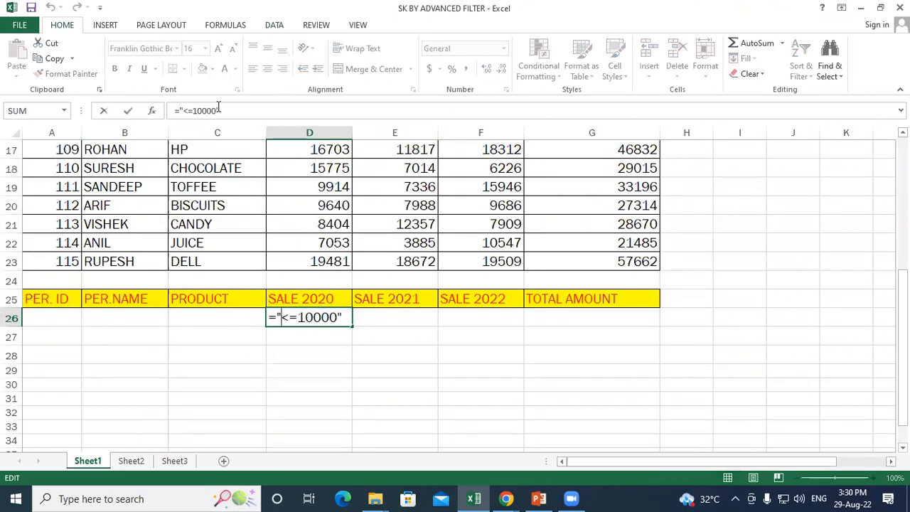
key(Return)
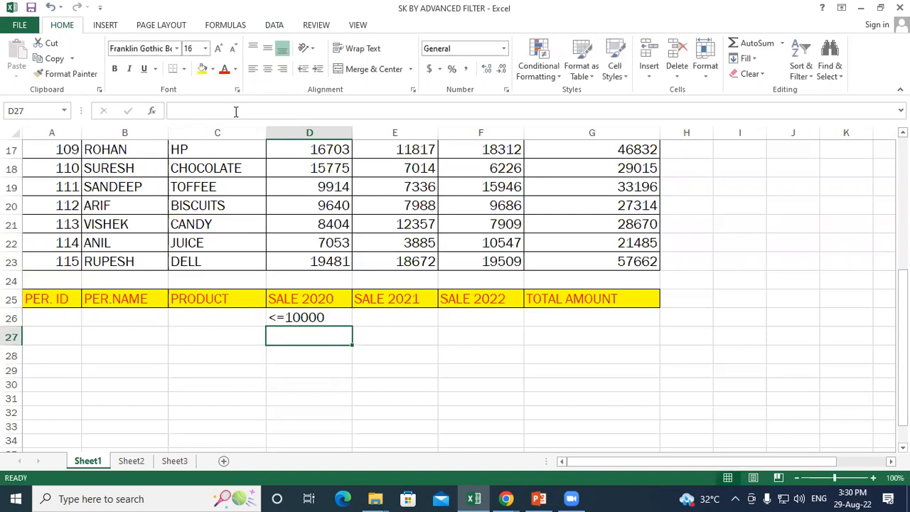
scroll(231, 201, up, 1)
scroll(330, 190, up, 2)
drag(310, 167, 310, 427)
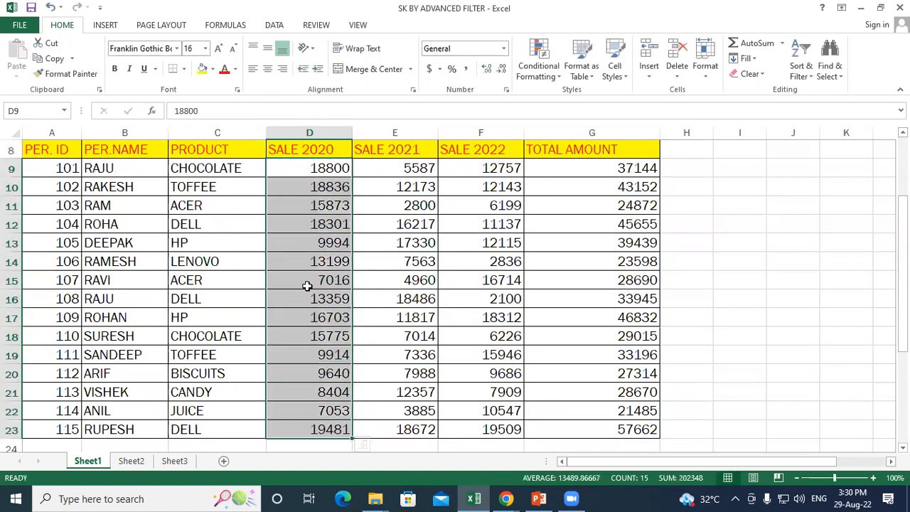
Step: Set up an Advanced Filter on A8:G23 that copies to another location, using A25:G26 as the criteria range
scroll(307, 286, down, 3)
scroll(231, 294, up, 3)
drag(45, 149, 647, 430)
click(274, 25)
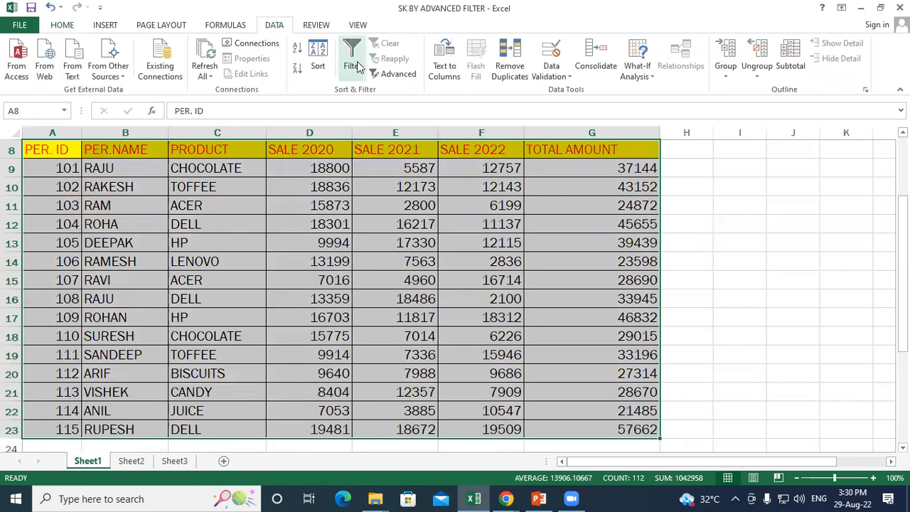
click(386, 74)
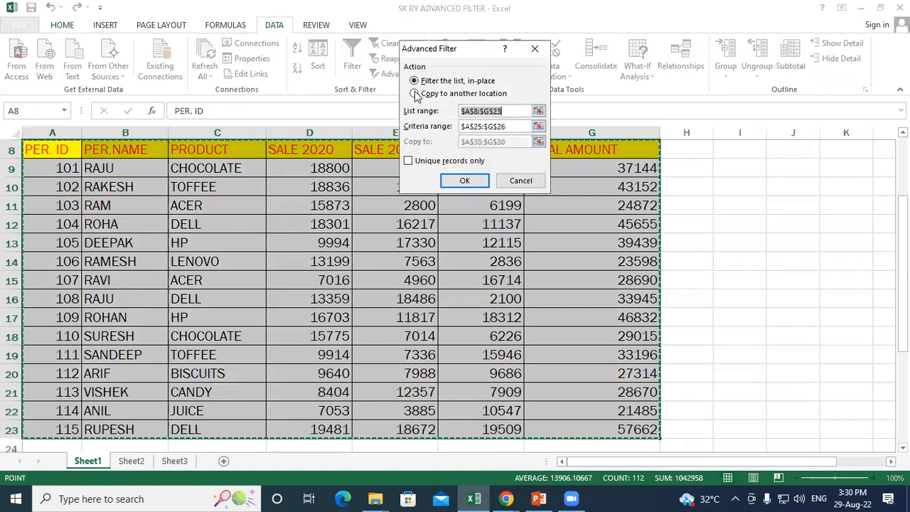
click(414, 93)
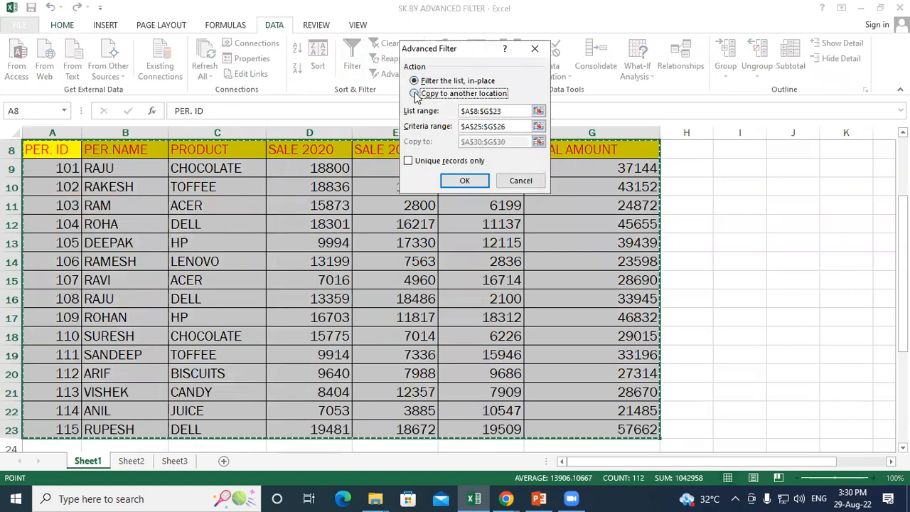
click(488, 111)
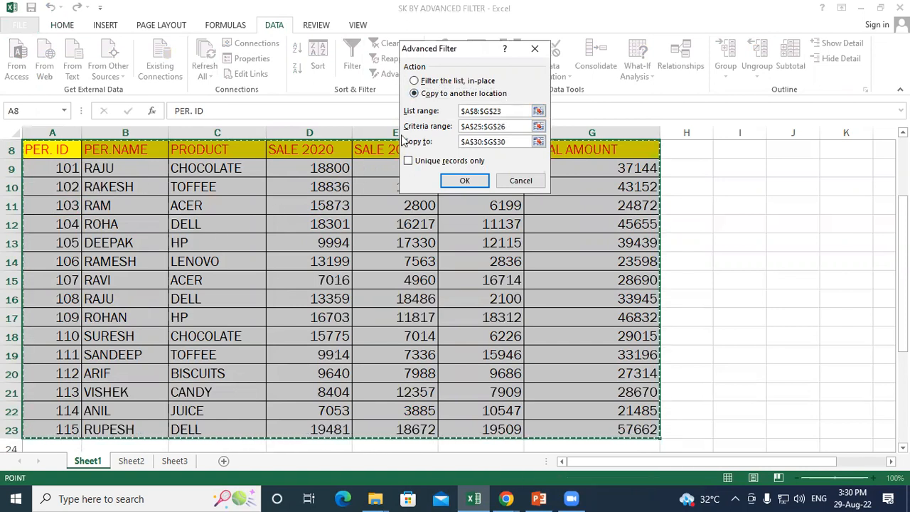
click(513, 127)
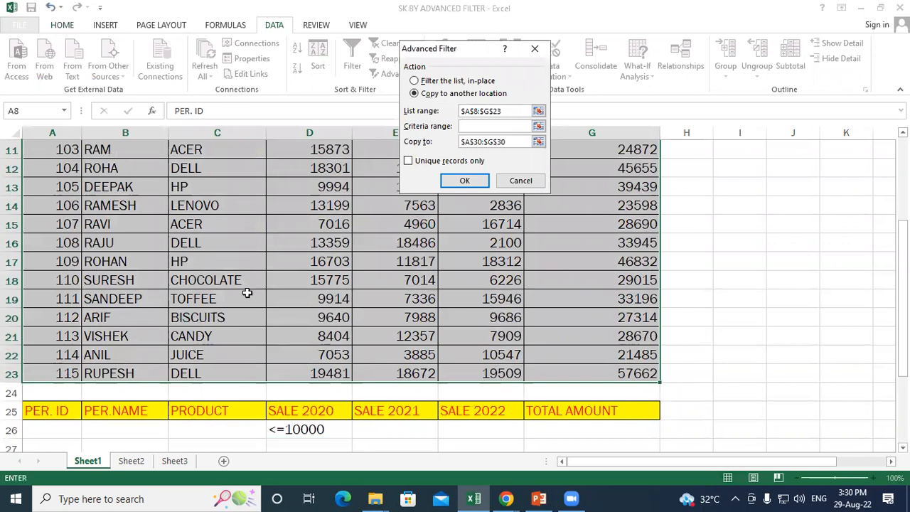
scroll(244, 292, down, 2)
drag(44, 298, 630, 309)
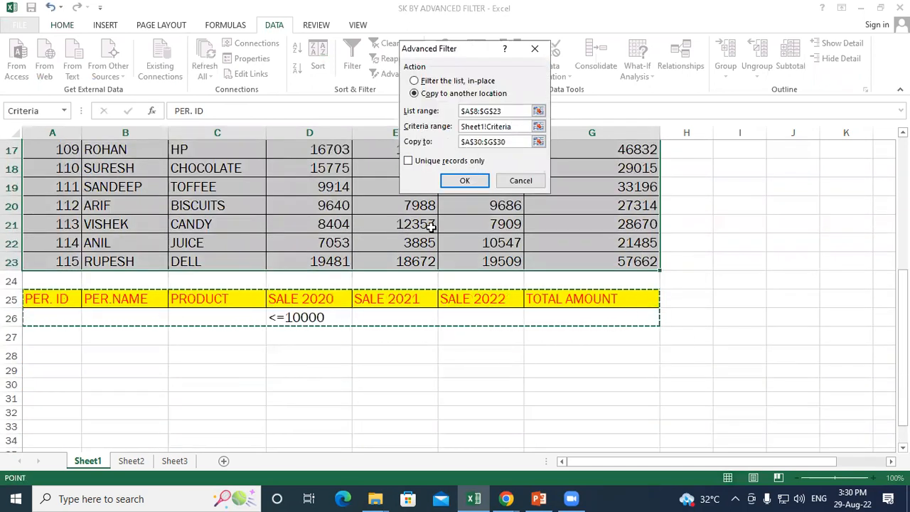
Step: Replace the filter's copy destination with cell A34 and run it to output the matching rows there
click(507, 141)
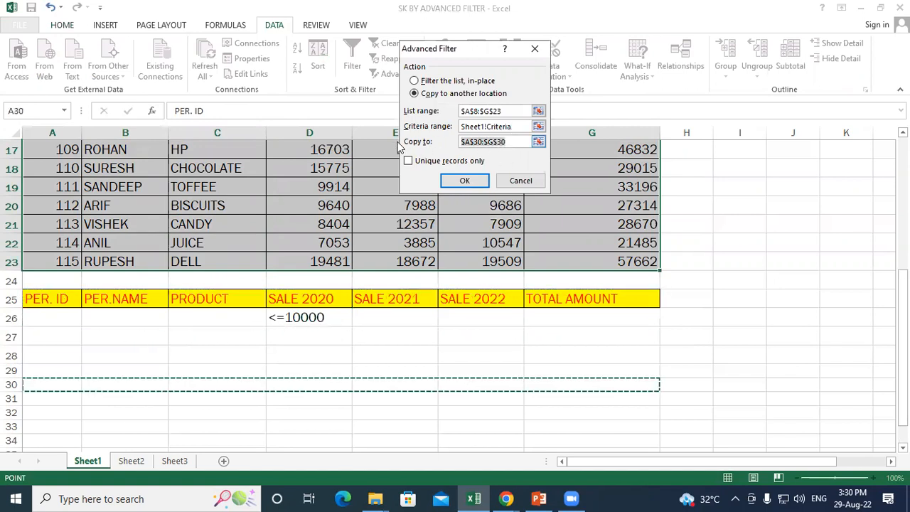
key(BackSpace)
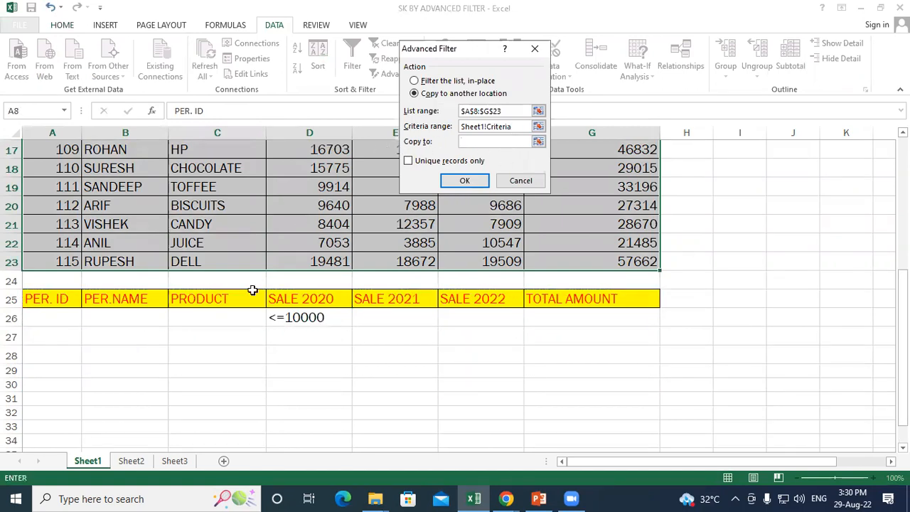
scroll(85, 356, down, 3)
click(48, 266)
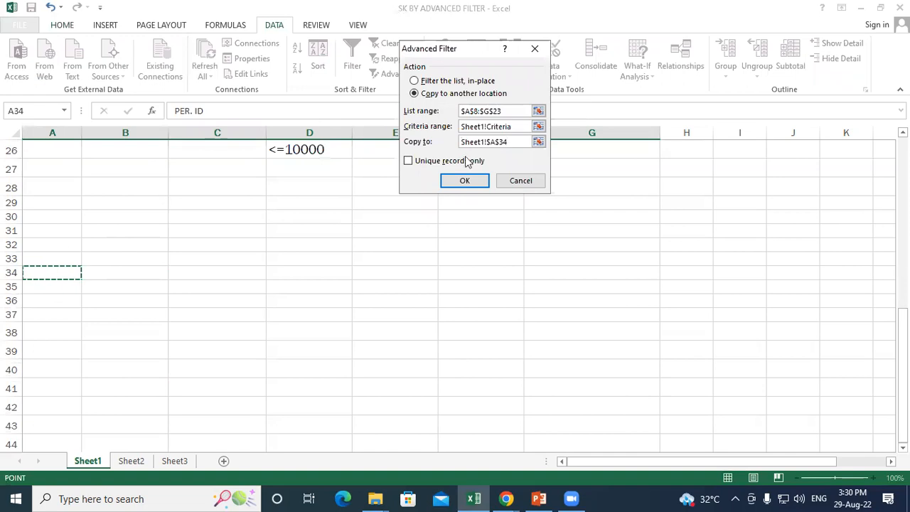
click(472, 181)
scroll(371, 254, down, 6)
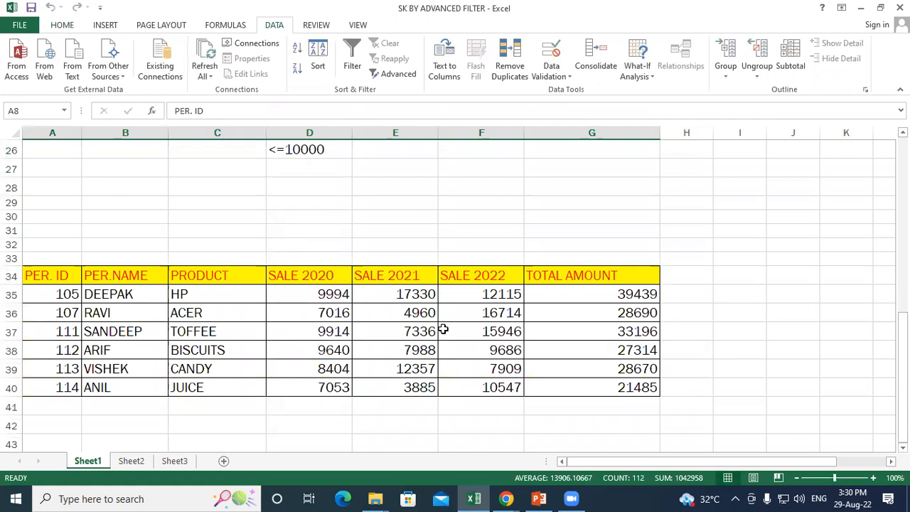
Step: Clear everything, contents and formatting, from the copied results in A33:G41
scroll(384, 308, up, 9)
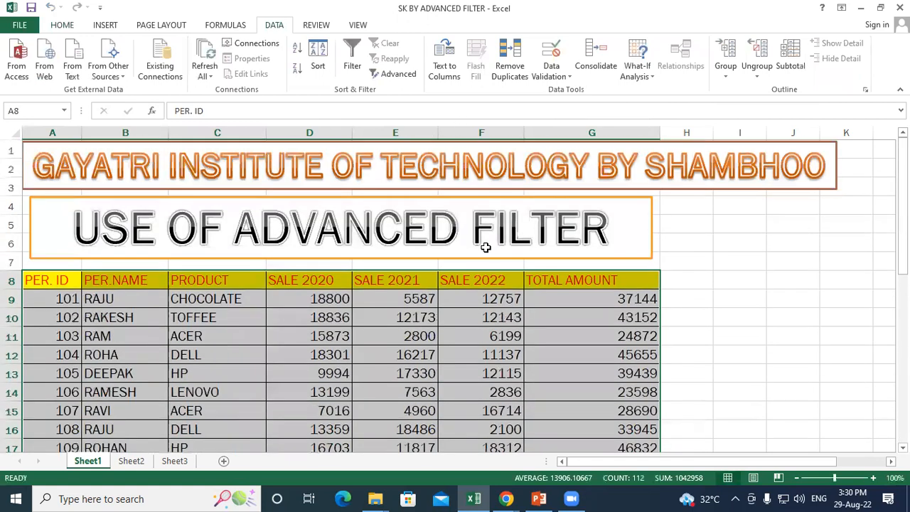
scroll(778, 272, down, 2)
drag(789, 282, 742, 289)
scroll(77, 321, down, 5)
scroll(77, 321, down, 2)
drag(49, 222, 652, 359)
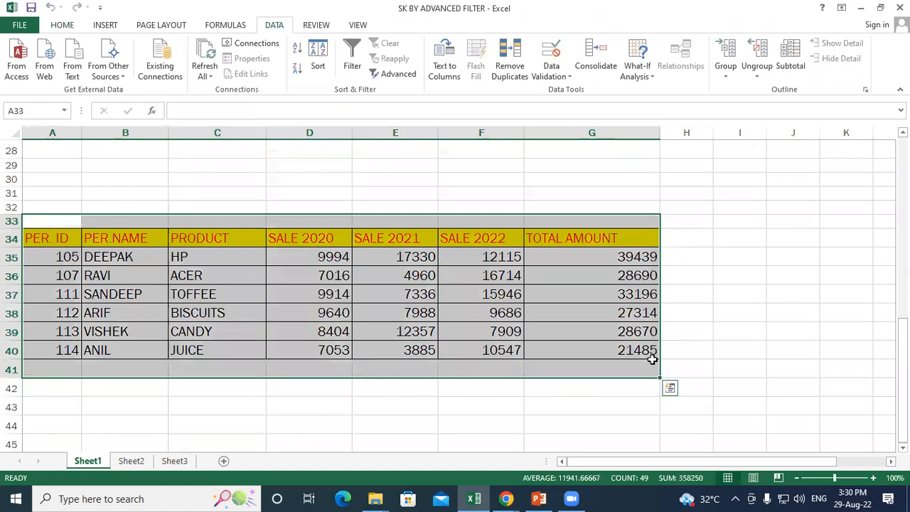
click(62, 27)
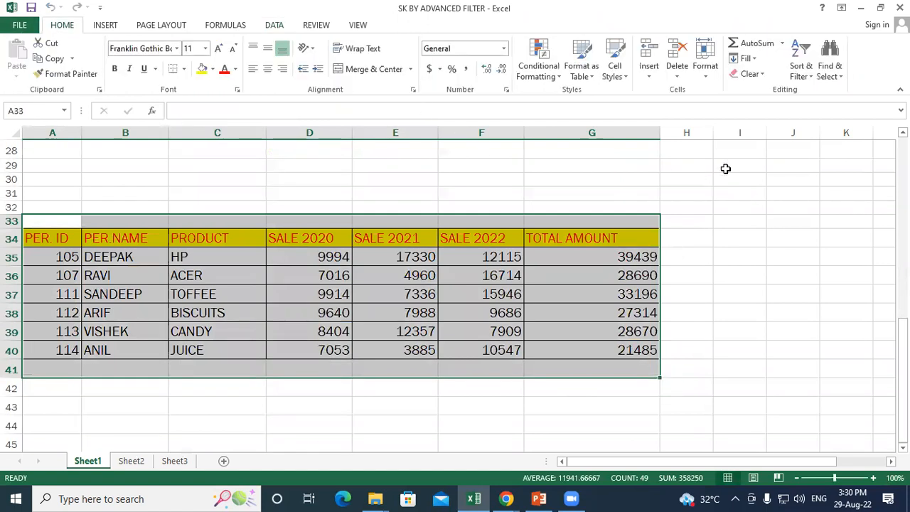
click(758, 75)
click(760, 89)
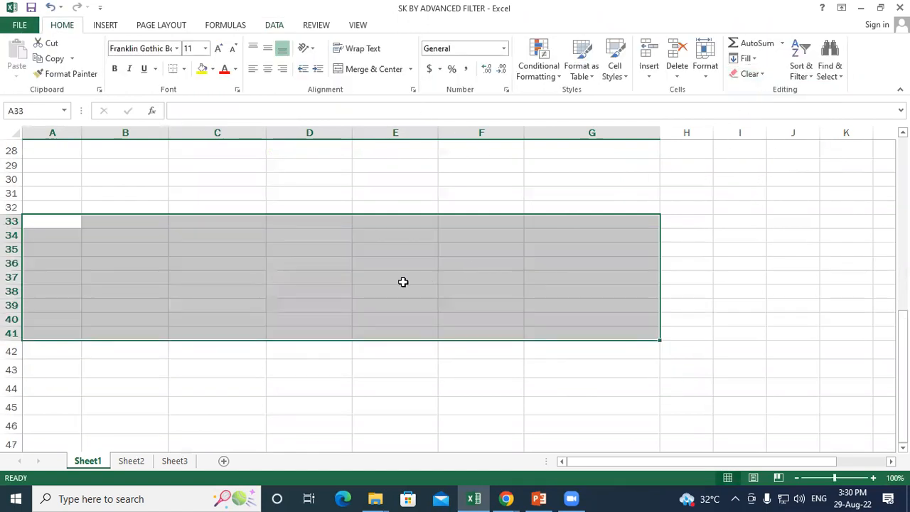
Step: Set up another Advanced Filter on the sales table A8:G23 with Copy to another location and criteria range A25:G26
scroll(402, 281, up, 8)
drag(62, 226, 647, 392)
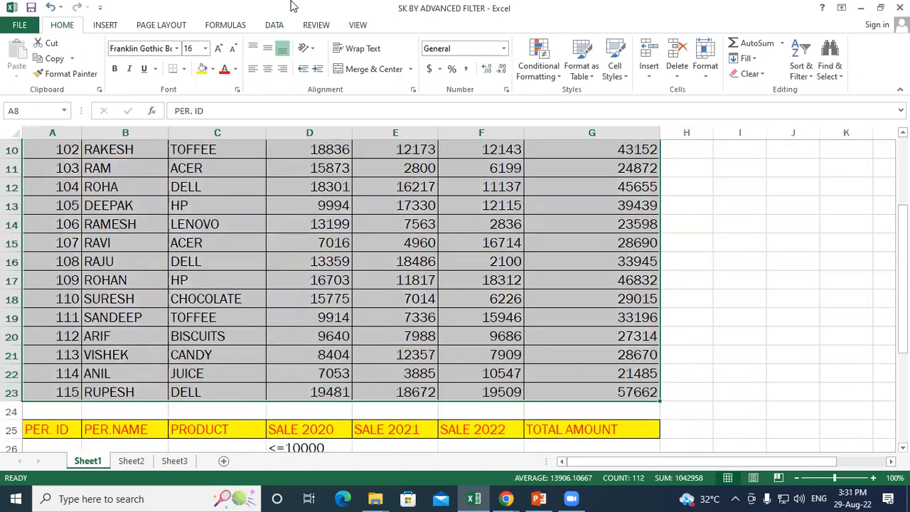
click(277, 26)
click(395, 74)
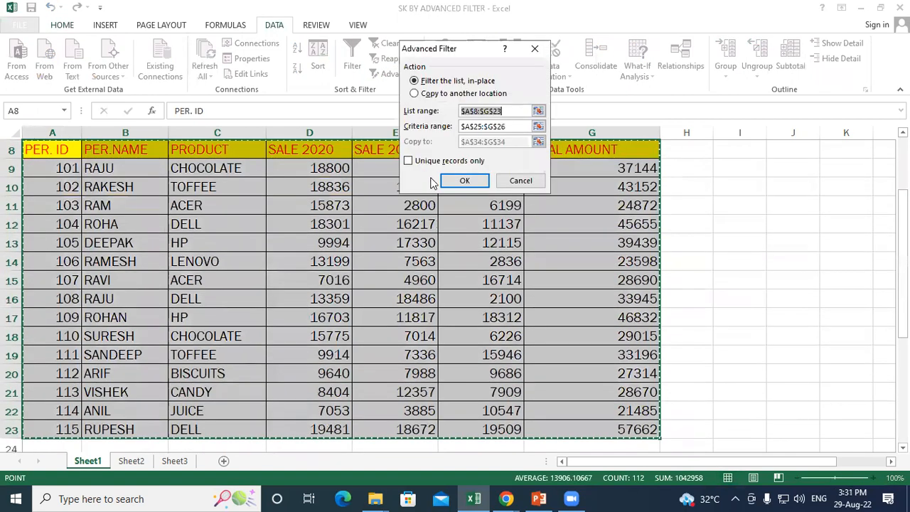
click(422, 95)
click(515, 112)
click(515, 127)
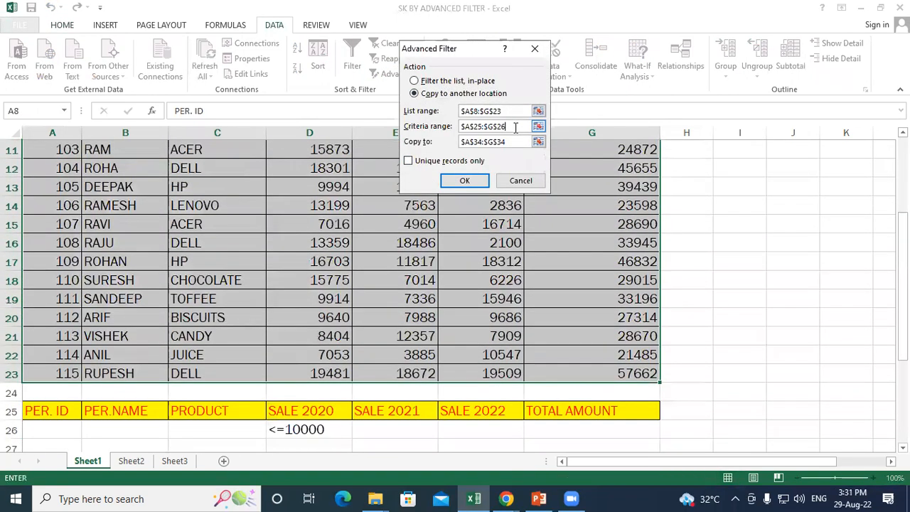
Step: Try to copy the filtered rows to cell B4 on Sheet2
drag(514, 142, 389, 143)
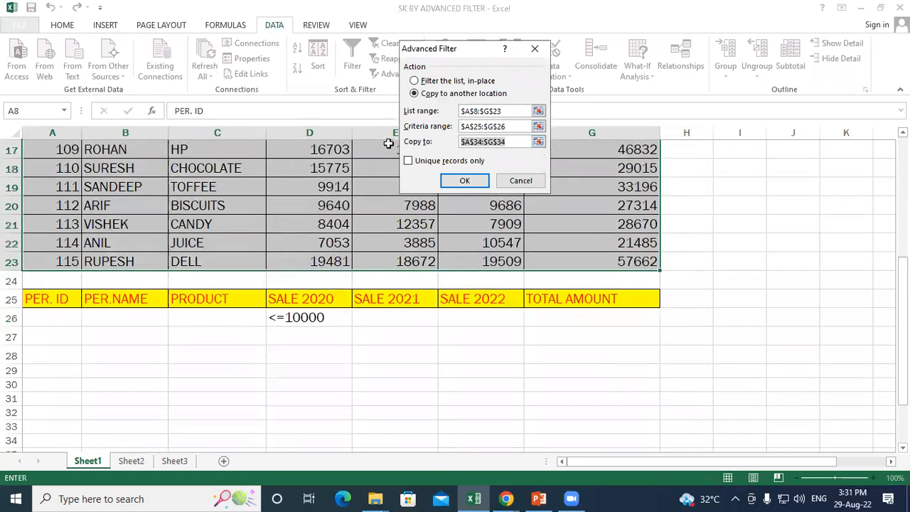
key(BackSpace)
click(135, 461)
click(110, 187)
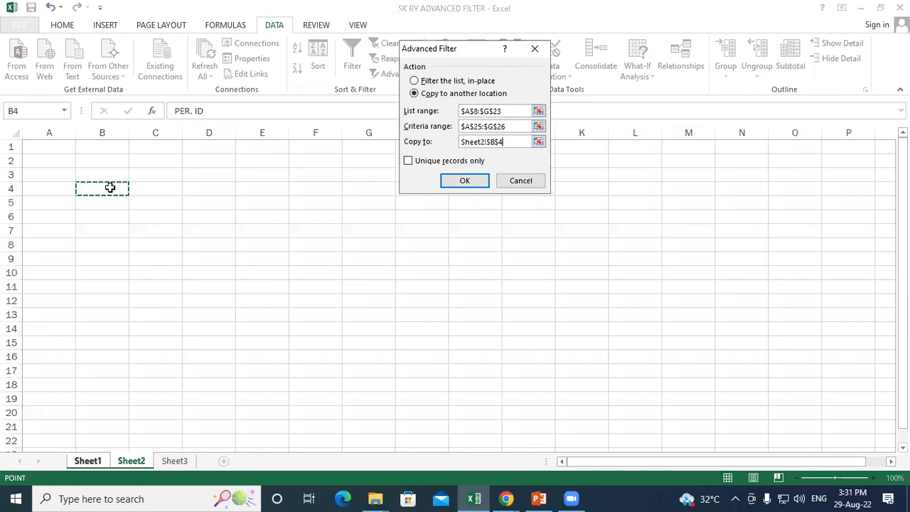
click(451, 181)
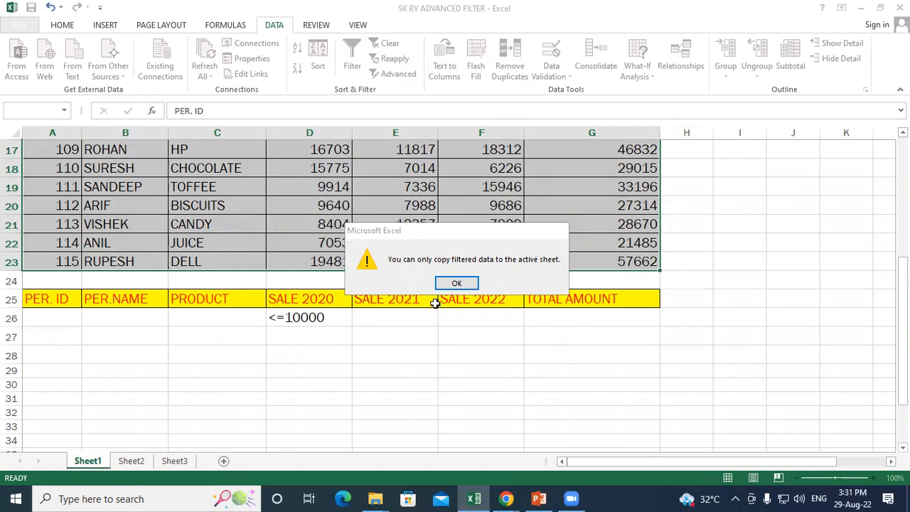
click(457, 283)
Step: Delete the SALE 2020 criterion from cell D26
click(238, 384)
scroll(238, 382, up, 3)
scroll(182, 264, down, 5)
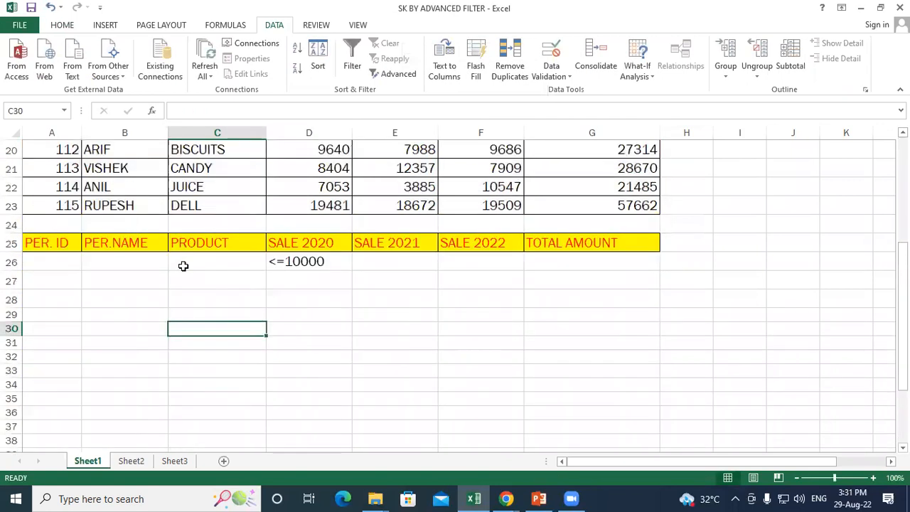
click(302, 206)
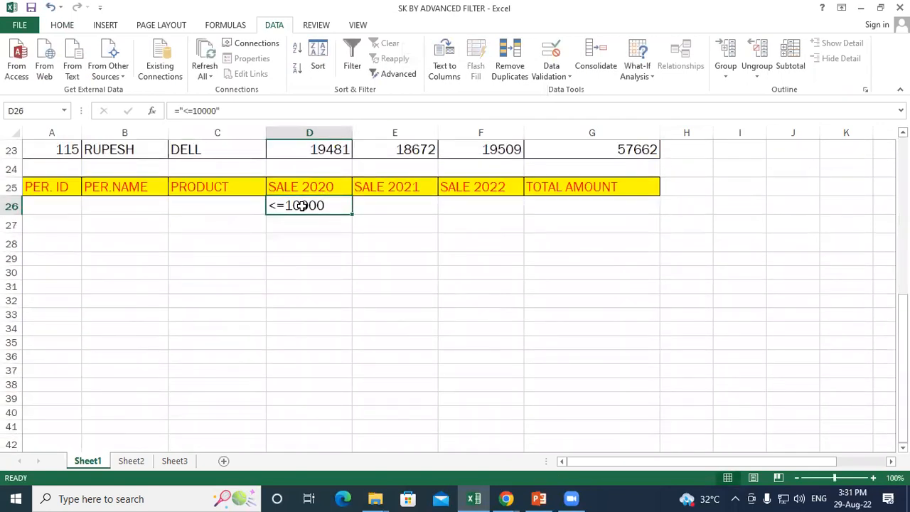
key(Delete)
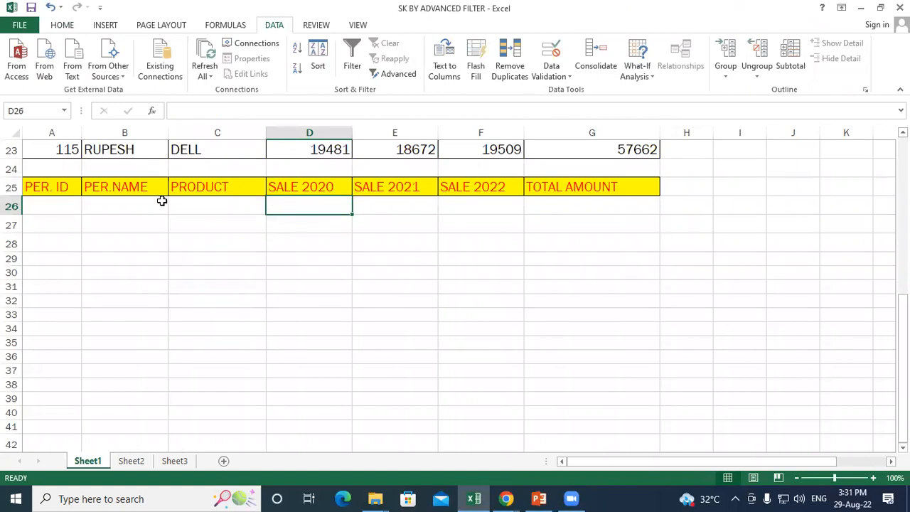
Step: Enter the criterion ="105" under the PER. ID criteria heading in cell A26
click(47, 213)
scroll(91, 249, up, 5)
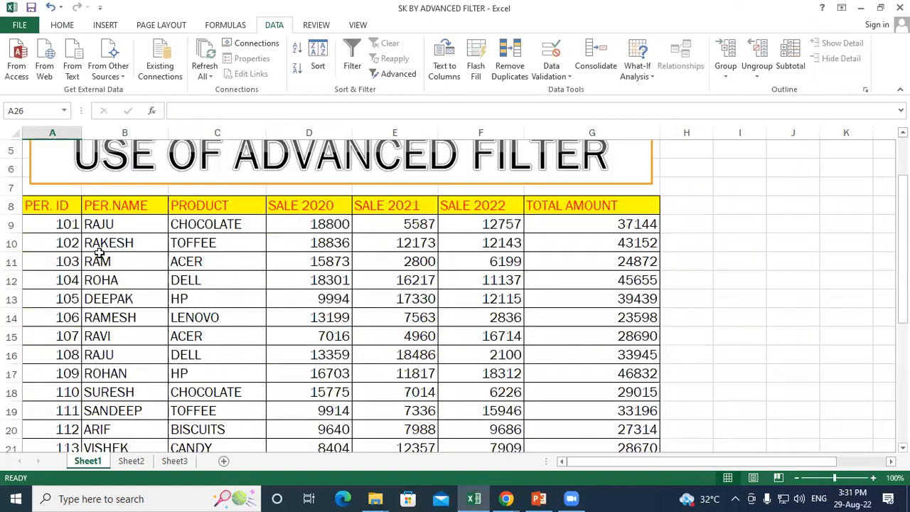
scroll(95, 250, down, 1)
scroll(327, 369, down, 3)
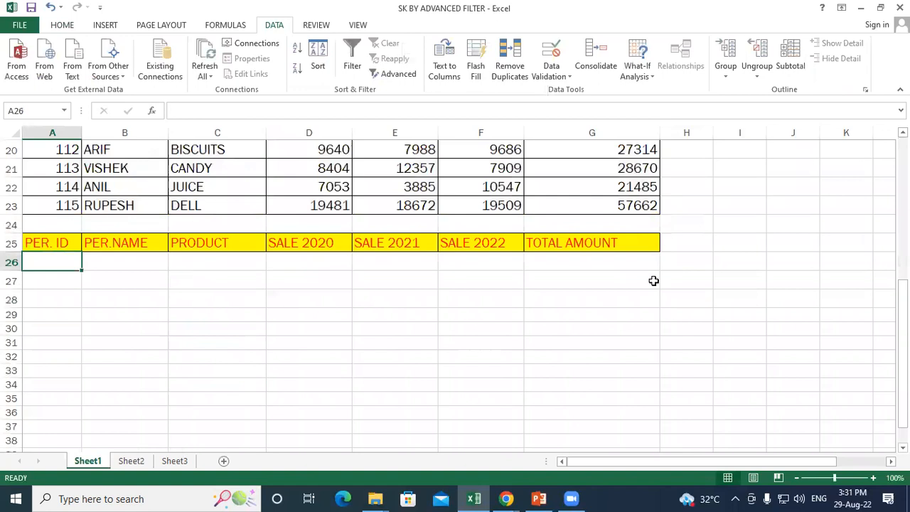
text(="105)
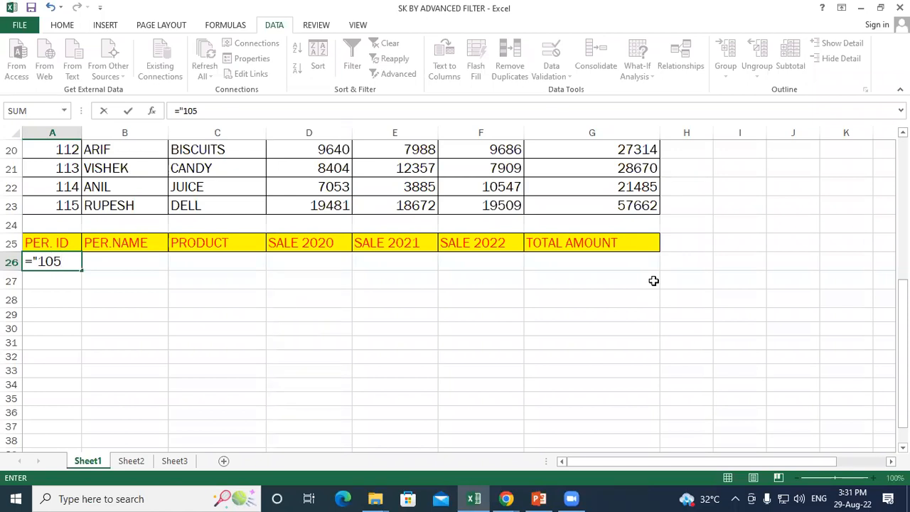
key(Return)
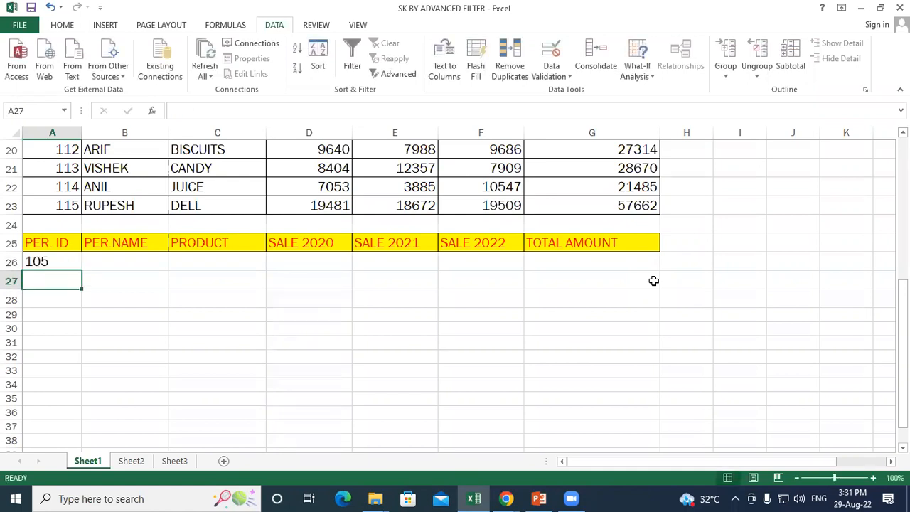
Step: Filter the sales table A8:G23 in place with Advanced Filter, reselecting A25:G26 as the criteria range
scroll(449, 347, up, 6)
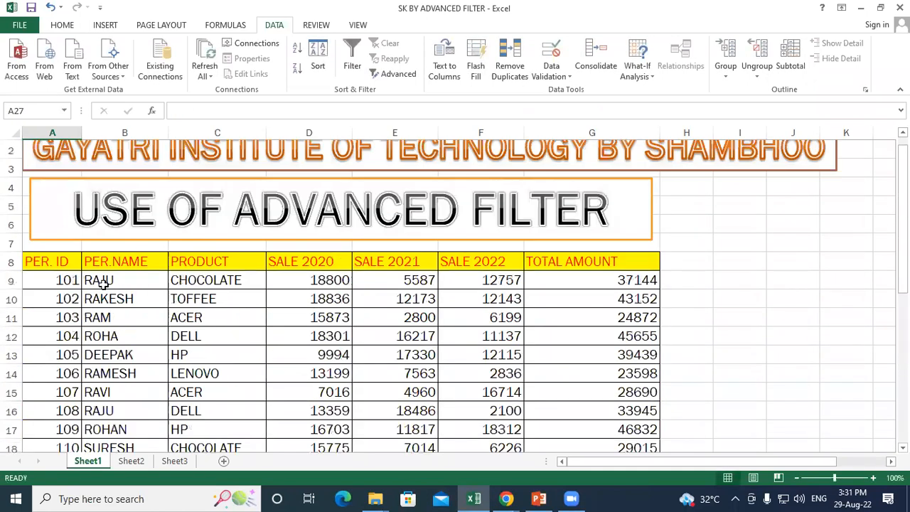
drag(68, 261, 646, 410)
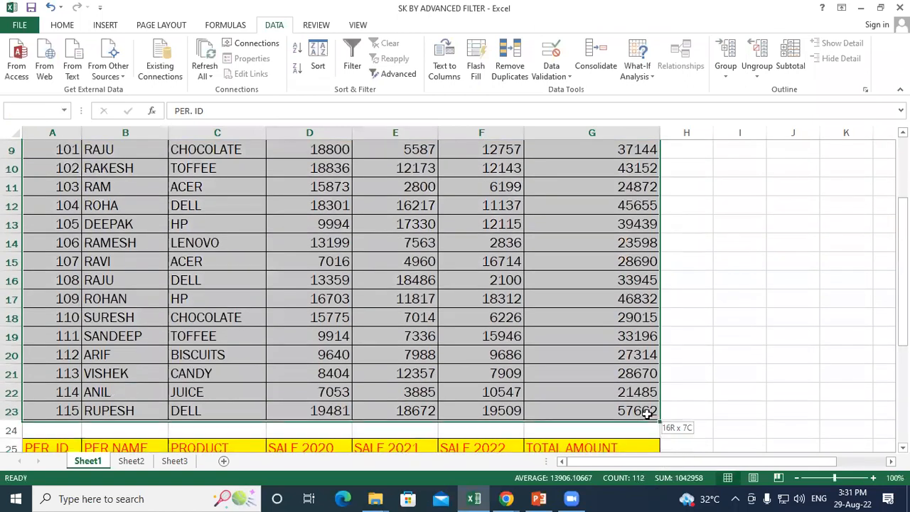
click(402, 74)
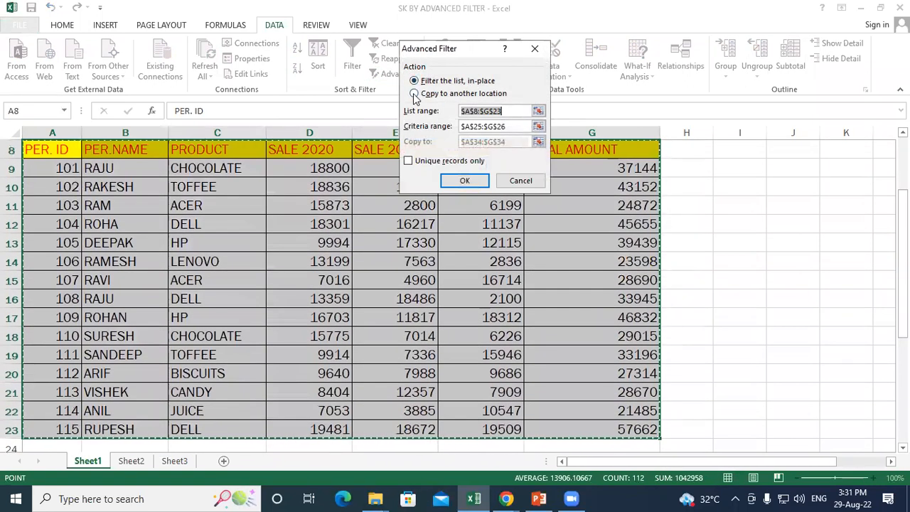
click(511, 126)
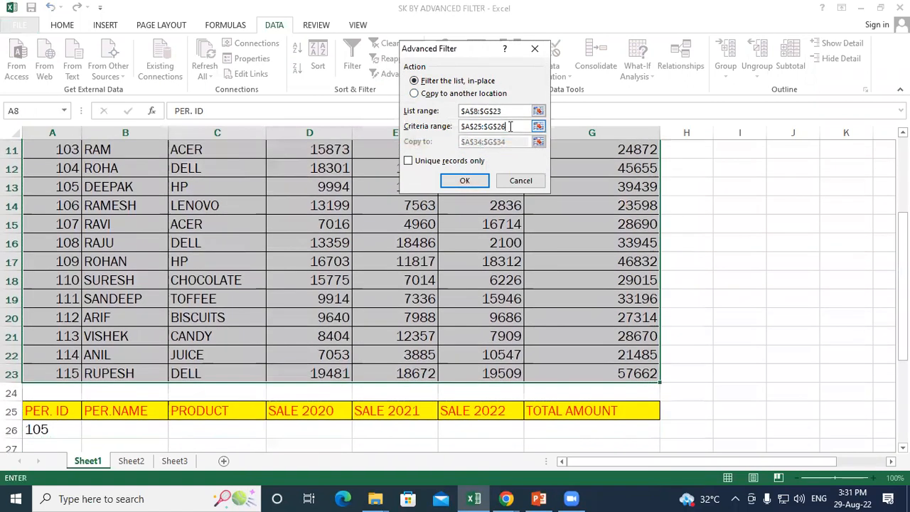
drag(508, 127, 415, 125)
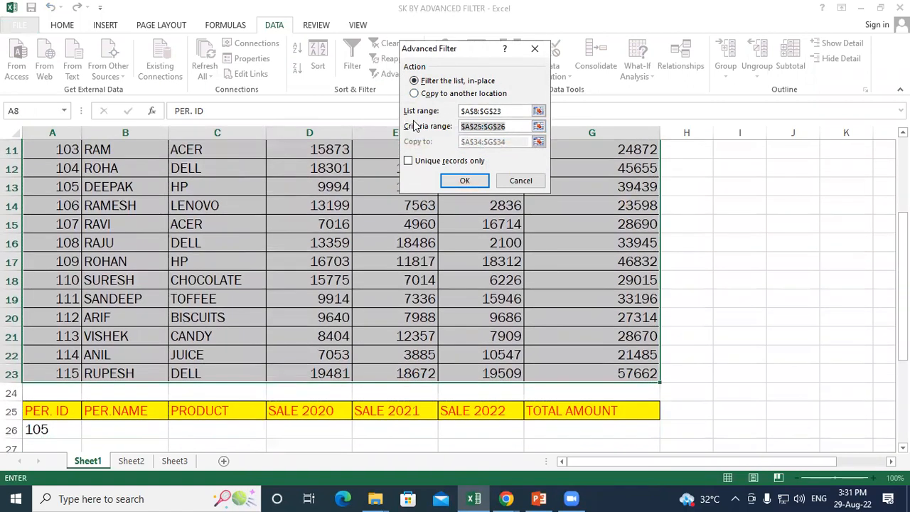
key(BackSpace)
drag(32, 413, 613, 436)
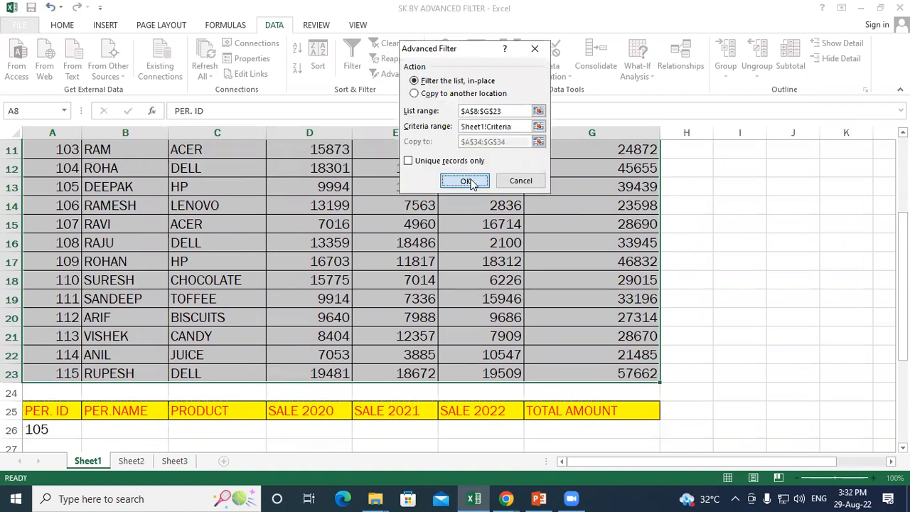
click(466, 182)
Step: Clear the PER. ID filter from the sales table to show all its rows again
scroll(62, 260, up, 3)
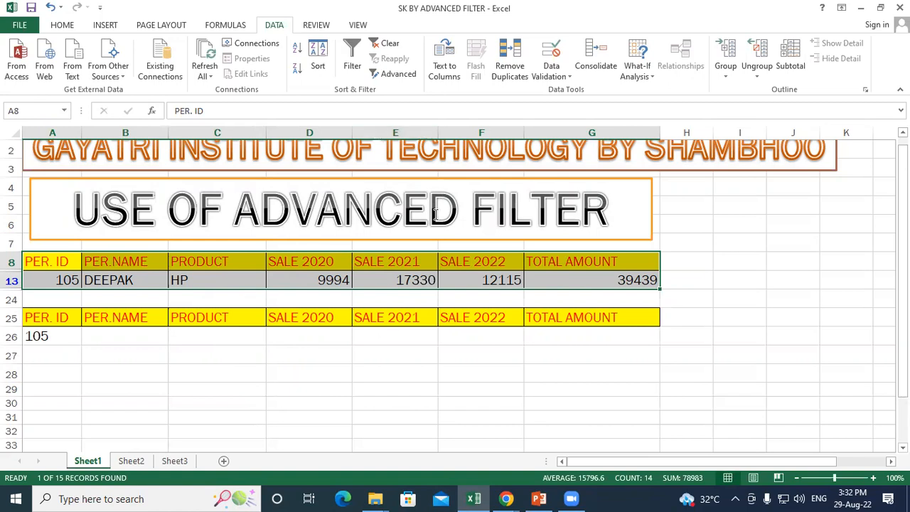
click(389, 43)
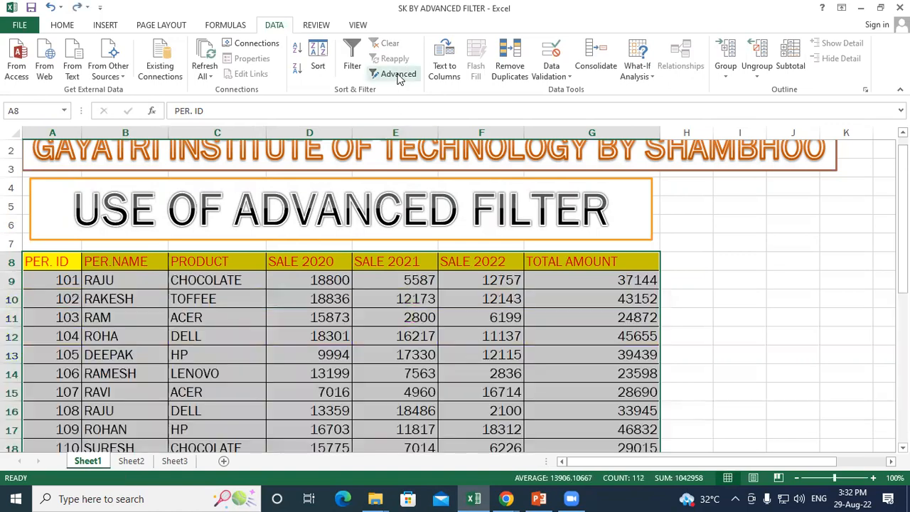
click(406, 74)
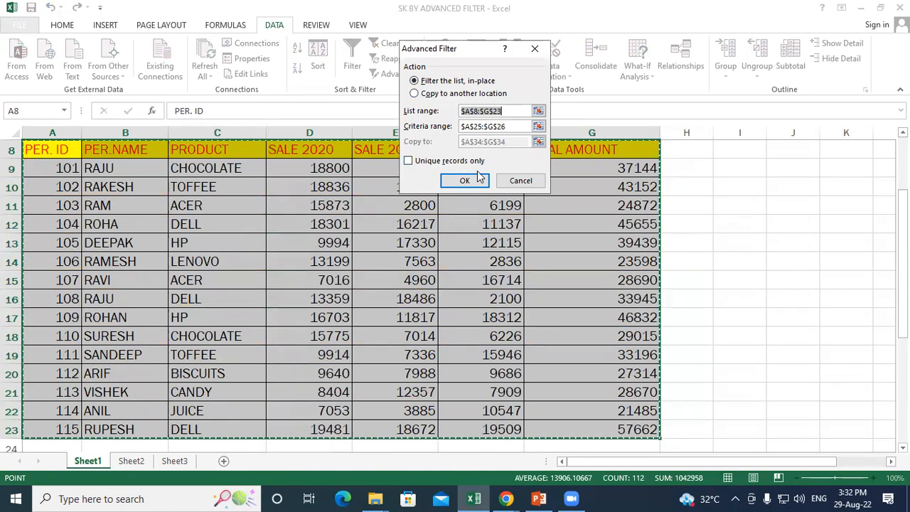
key(Escape)
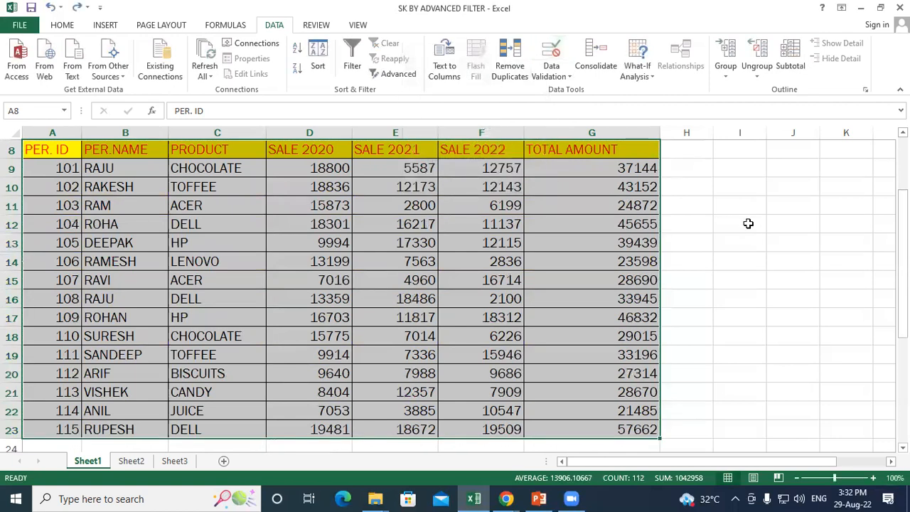
click(743, 223)
Step: Enter the heading CITY in cell C34 below the sales and criteria tables
scroll(376, 180, down, 8)
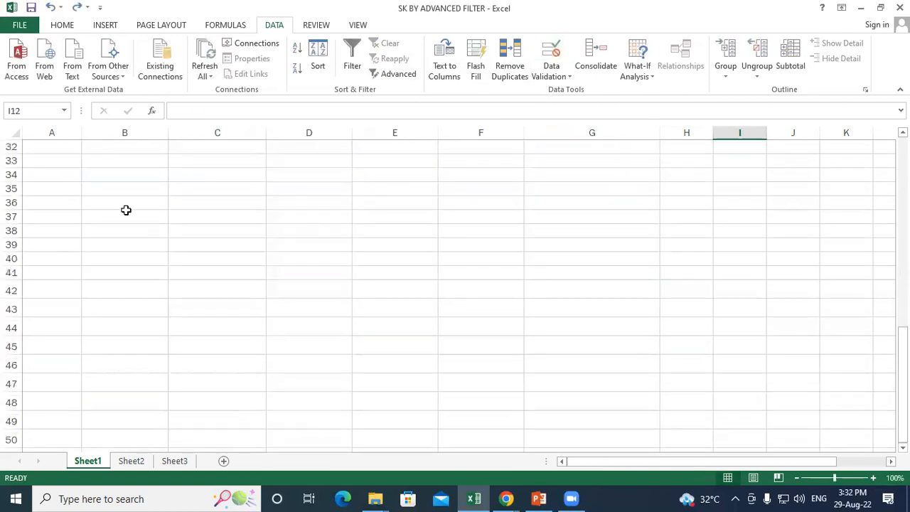
click(217, 177)
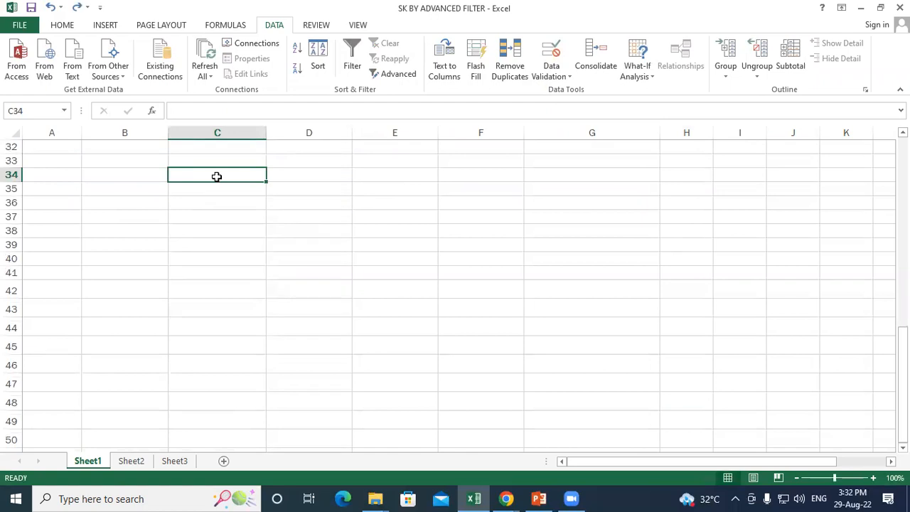
text(cr)
key(BackSpace)
key(BackSpace)
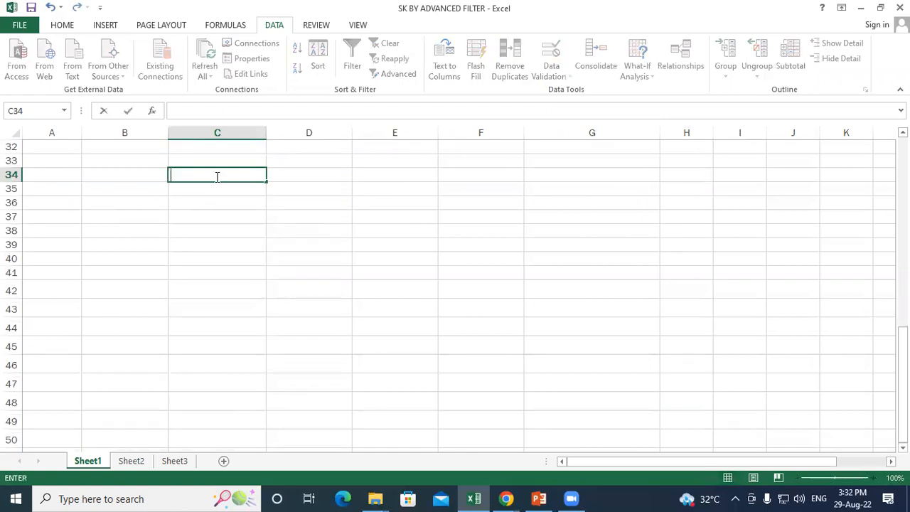
text(CITY)
key(Return)
Step: Apply all borders to the range C34:C45 under and including the CITY heading
drag(217, 172, 231, 342)
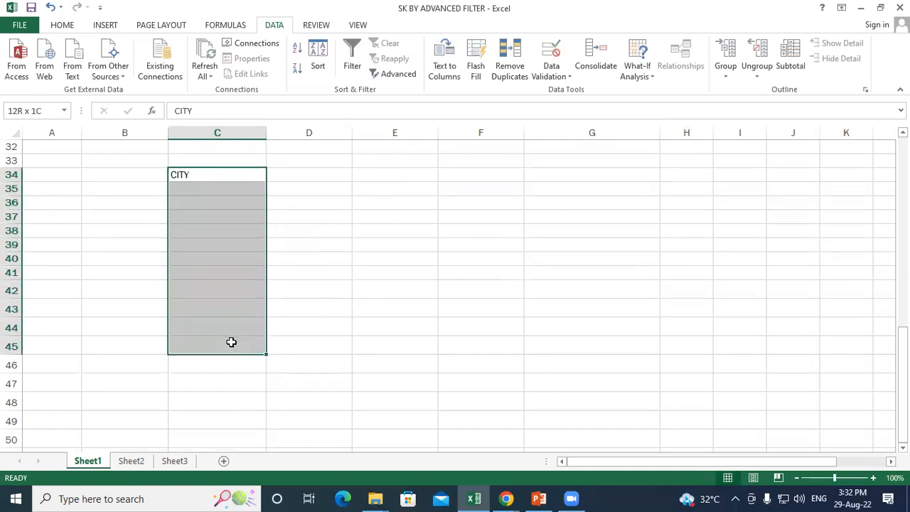
click(69, 27)
click(183, 69)
Step: Enter the cities PADRAUNA, RAMKOLA, KASIA and RAMPUR in cells C35 to C38
click(195, 181)
click(195, 187)
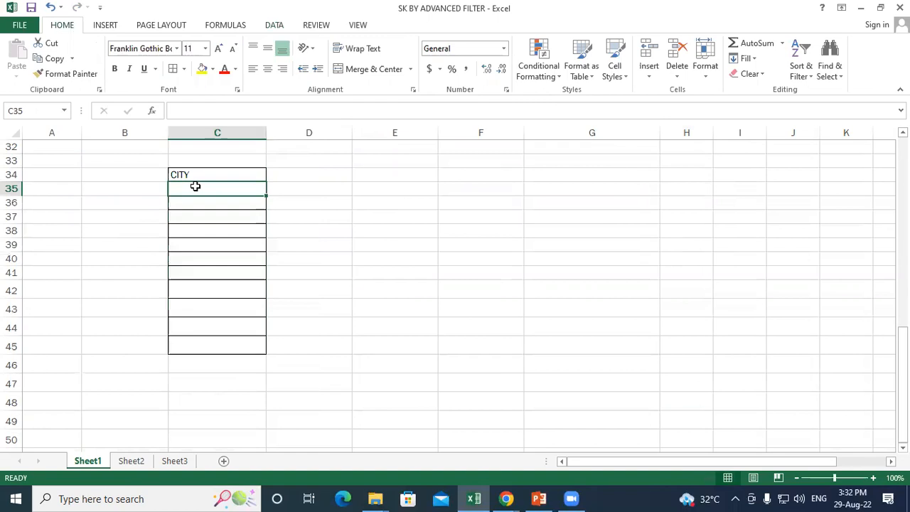
text(PADRAUNA)
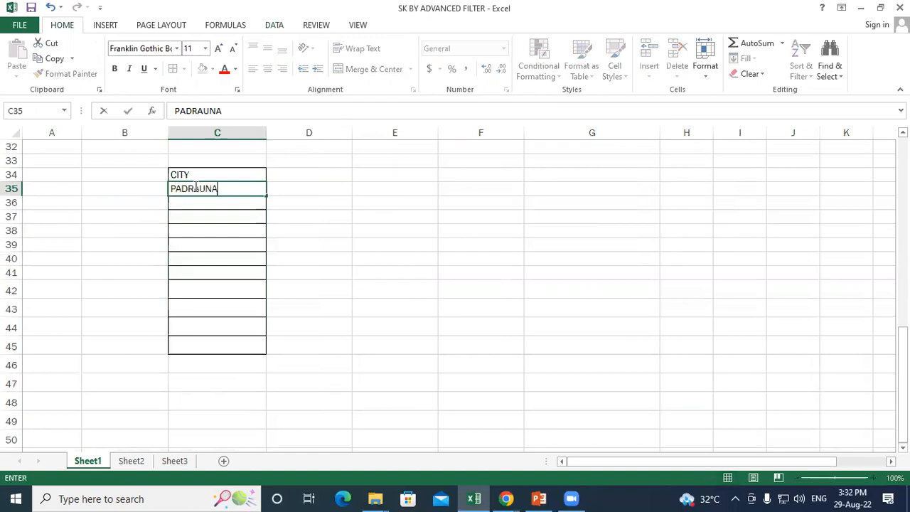
key(Return)
text(RAMKI)
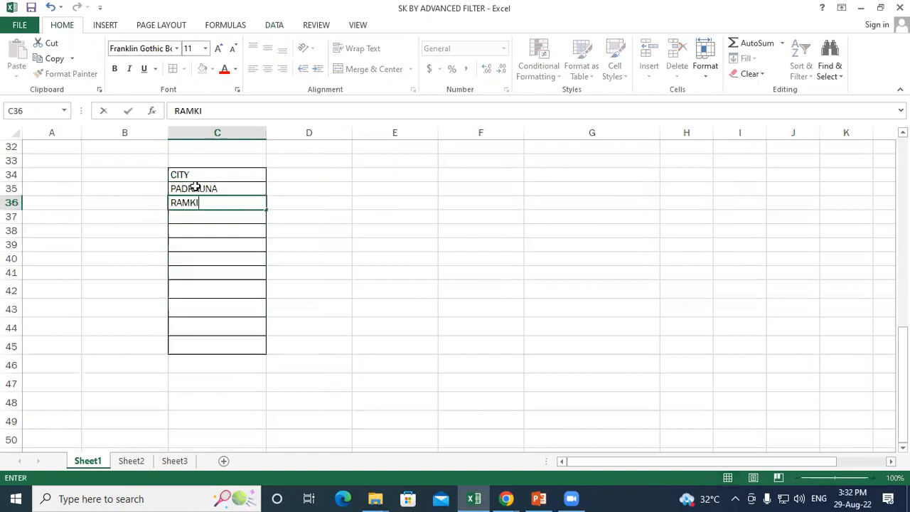
key(BackSpace)
text(OLA)
key(Return)
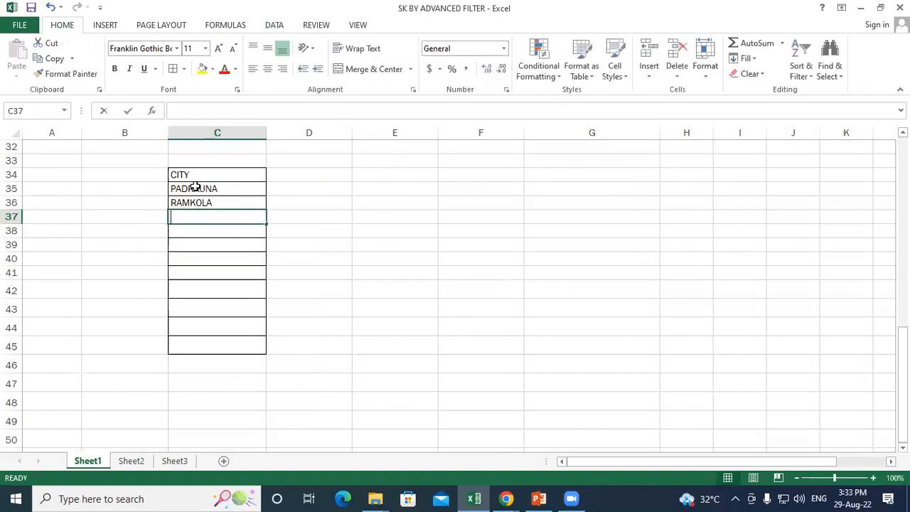
text(KASIA)
key(Return)
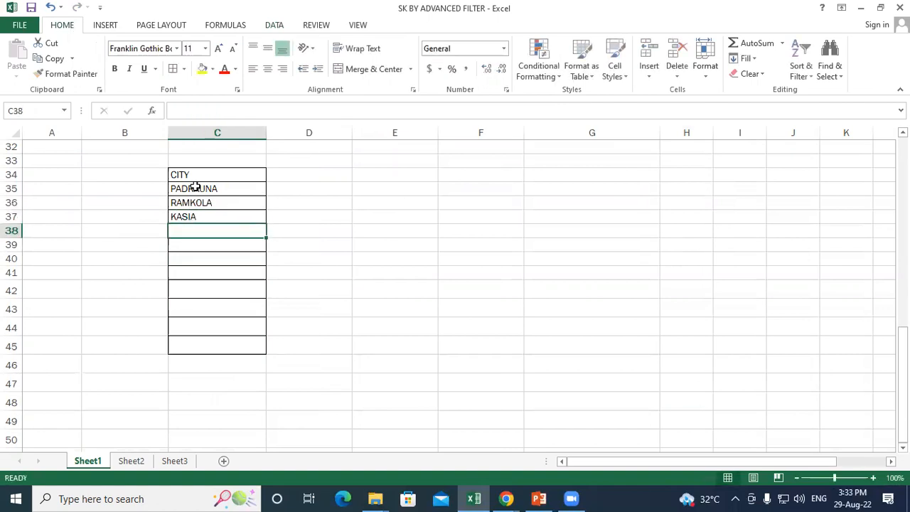
text(RAMPUR)
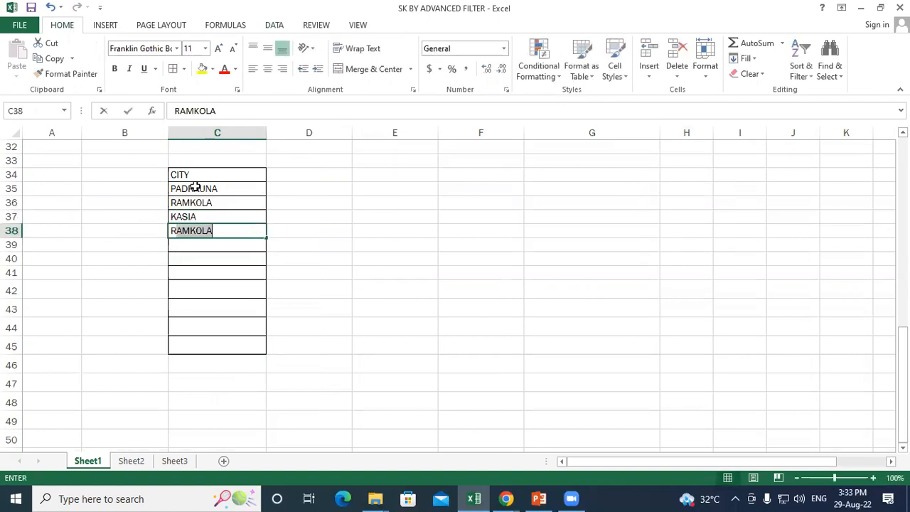
key(Return)
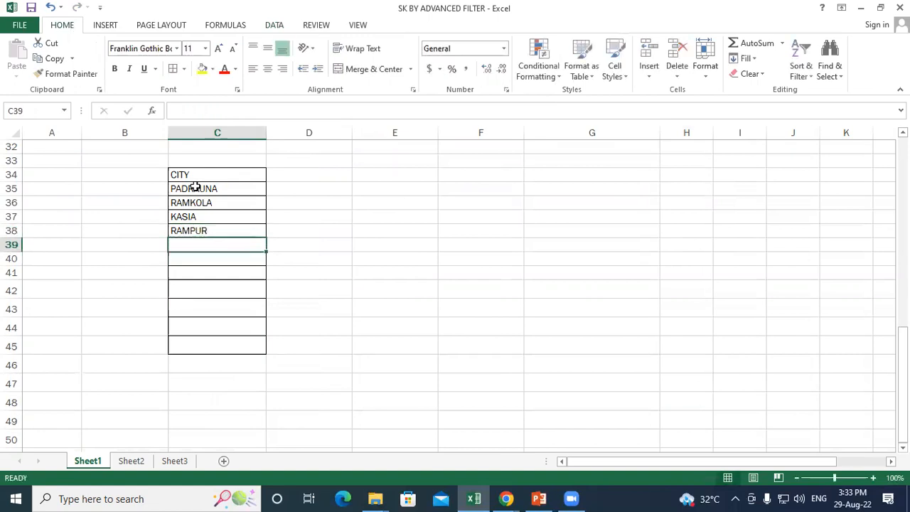
Step: Fill the four city names from C35:C38 down the CITY column to C45
drag(195, 187, 207, 232)
drag(265, 235, 283, 356)
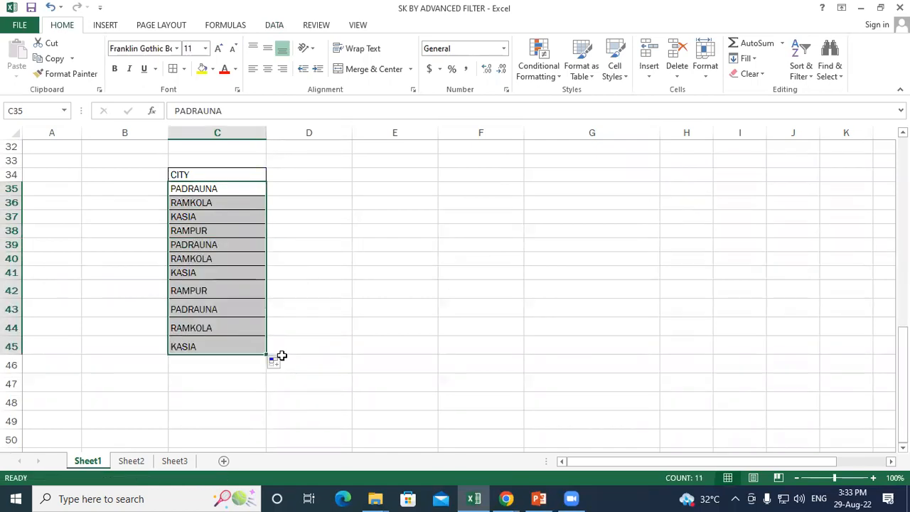
click(344, 261)
drag(181, 188, 209, 234)
click(239, 276)
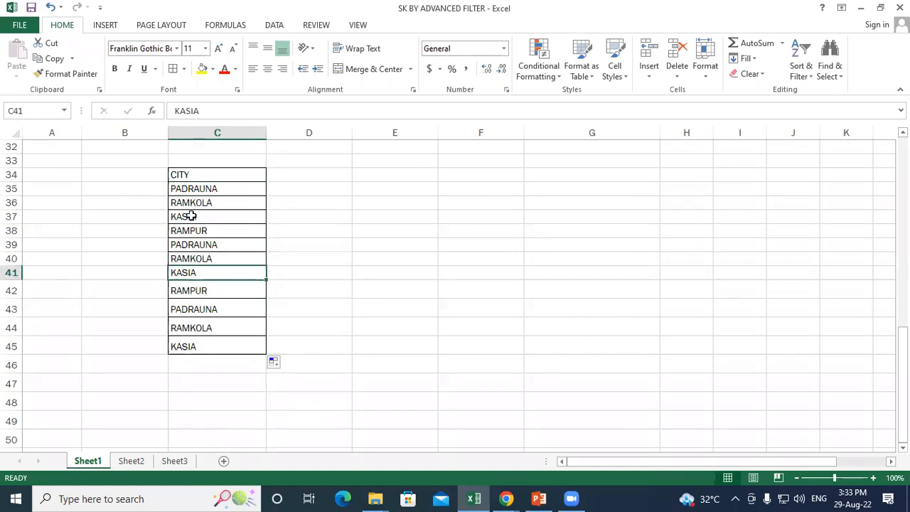
drag(192, 203, 202, 273)
click(207, 323)
drag(197, 194, 214, 347)
click(356, 234)
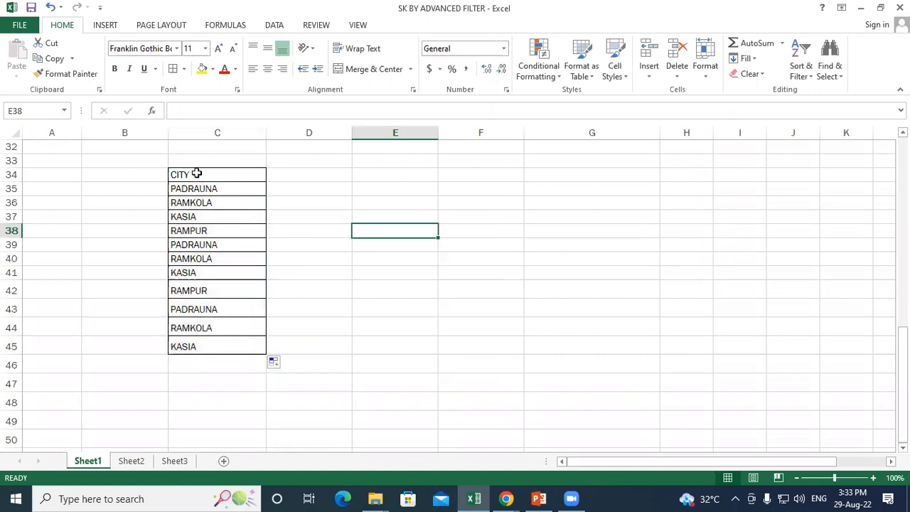
Step: Format the CITY heading in C34 with a yellow fill and red font colour
click(197, 174)
mouse_move(197, 175)
mouse_down()
mouse_move(220, 244)
mouse_move(211, 175)
mouse_up()
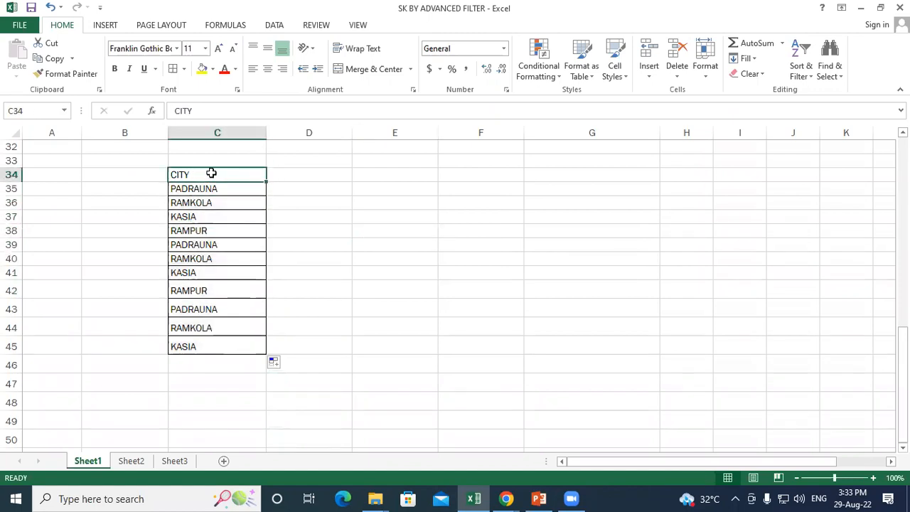
click(202, 69)
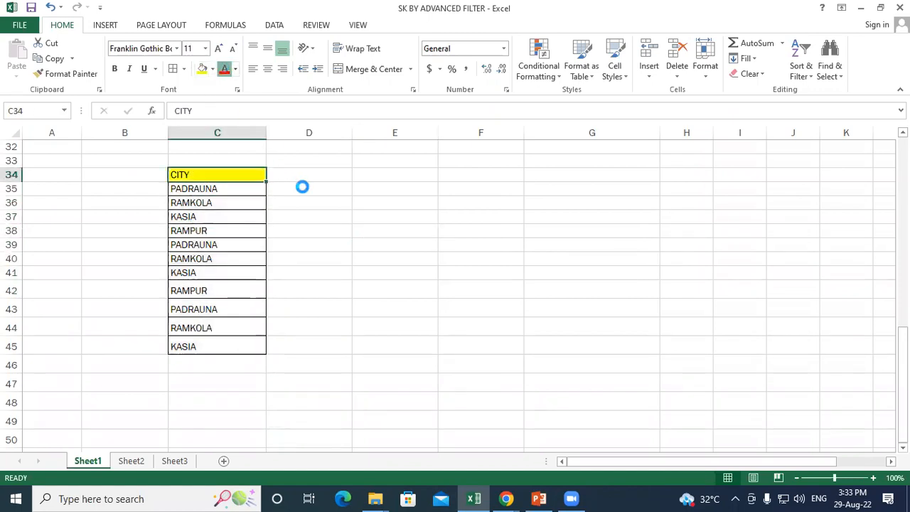
click(303, 246)
Step: Examine the CITY list in C35:C45 for repeated city names
drag(181, 190, 210, 368)
click(452, 261)
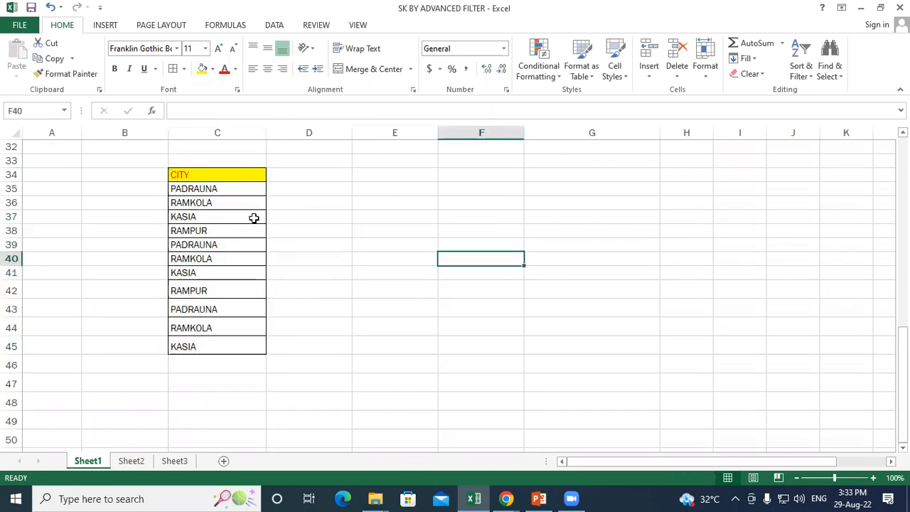
click(204, 187)
click(453, 188)
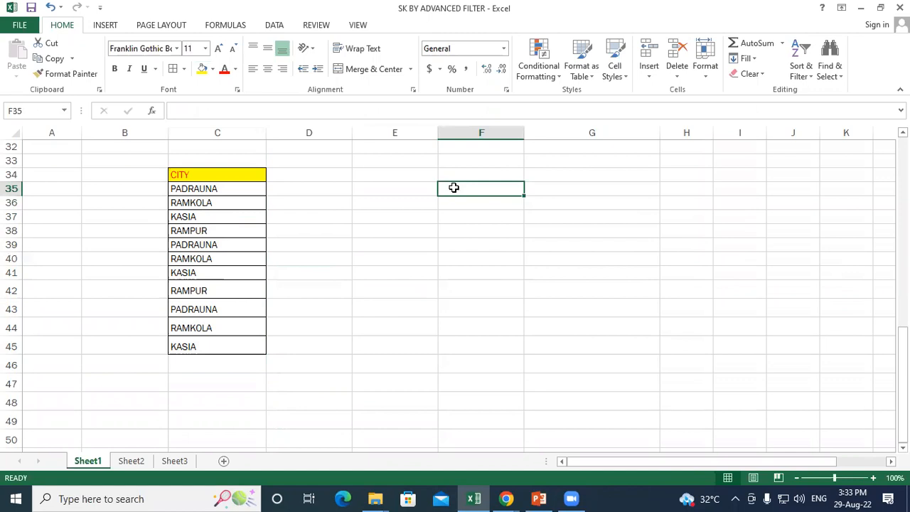
click(203, 203)
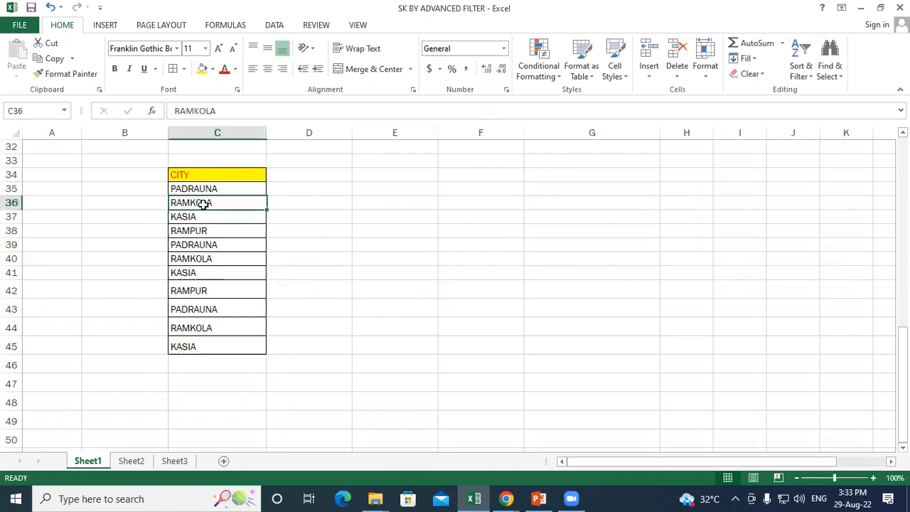
click(487, 189)
click(209, 244)
click(240, 272)
click(454, 204)
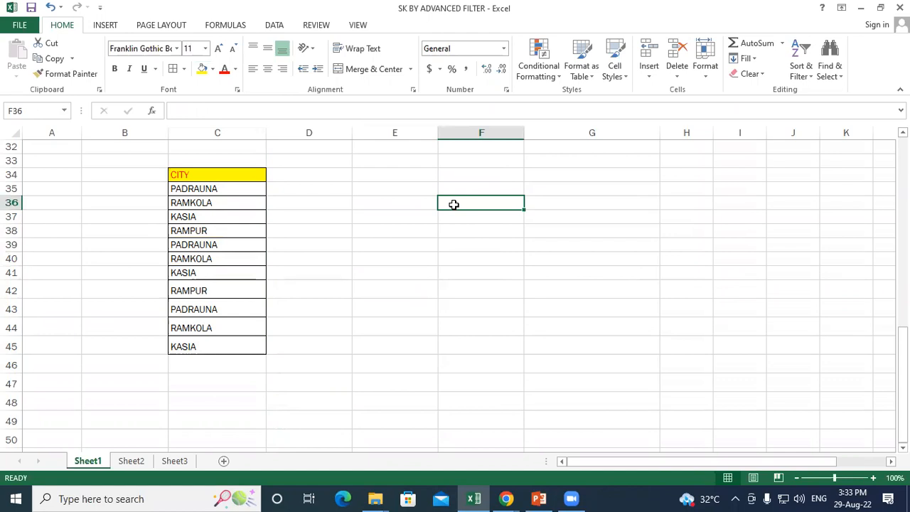
click(381, 254)
Step: Start an Advanced Filter with C34:C45 as the list range and leave the criteria range empty
drag(203, 176, 216, 346)
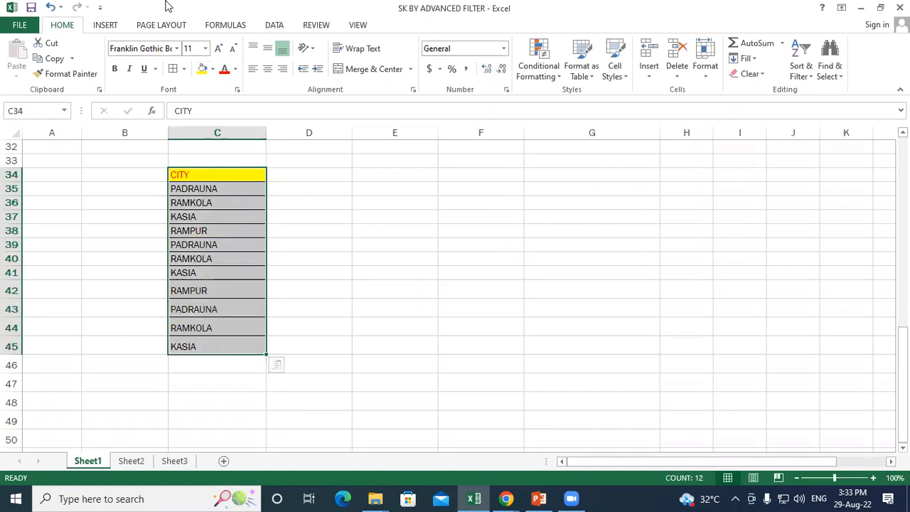
click(276, 25)
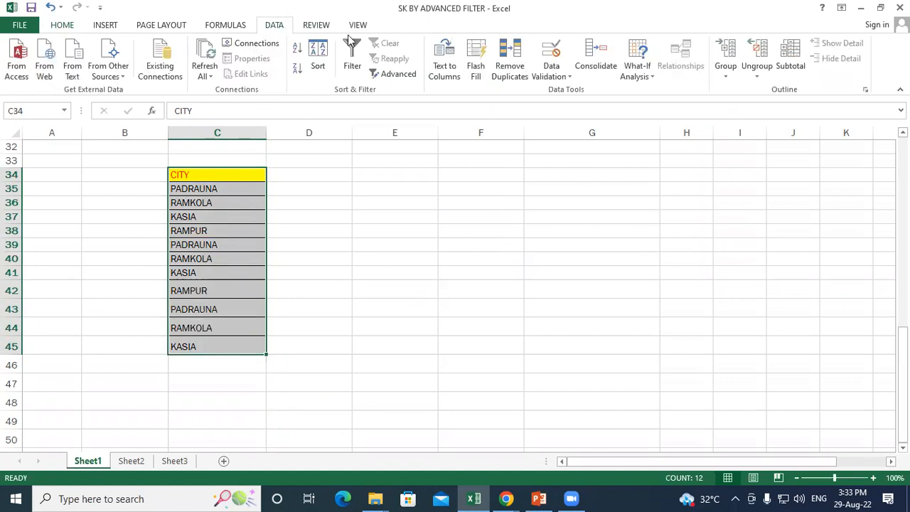
click(393, 74)
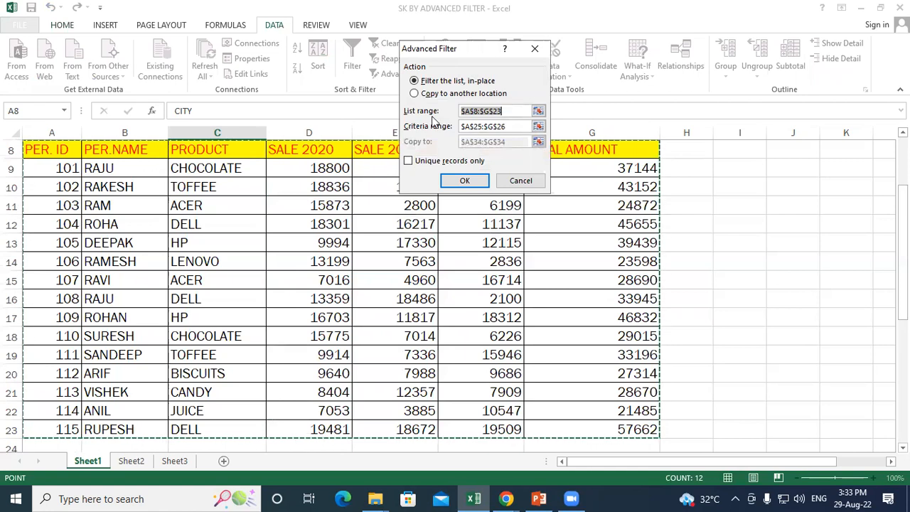
key(BackSpace)
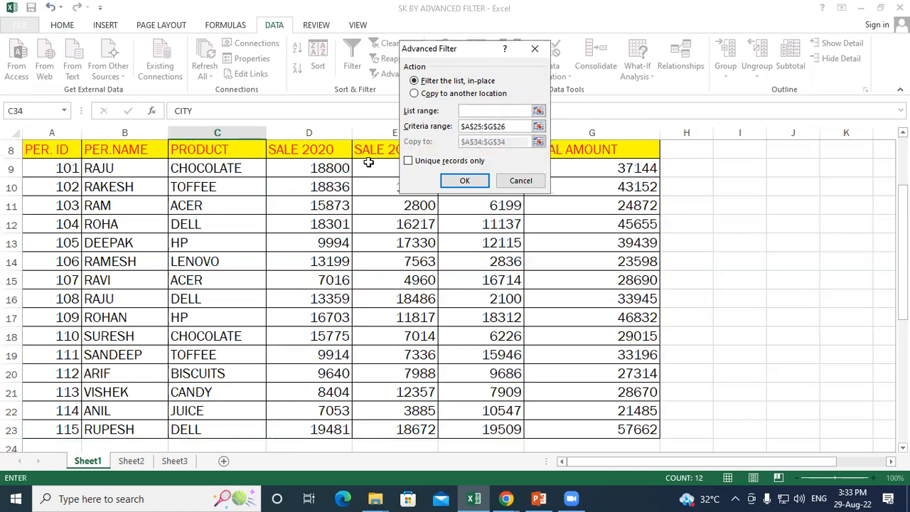
scroll(275, 264, down, 8)
drag(211, 175, 232, 354)
click(512, 128)
click(438, 127)
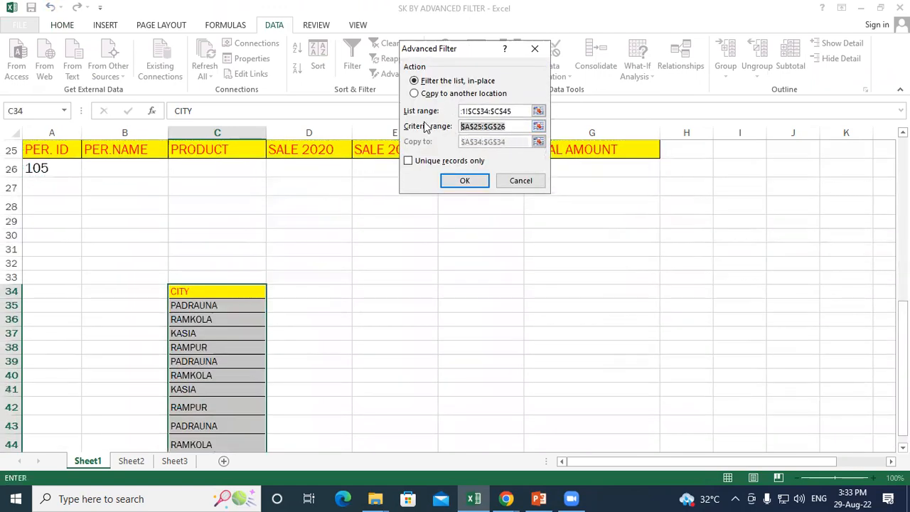
key(Delete)
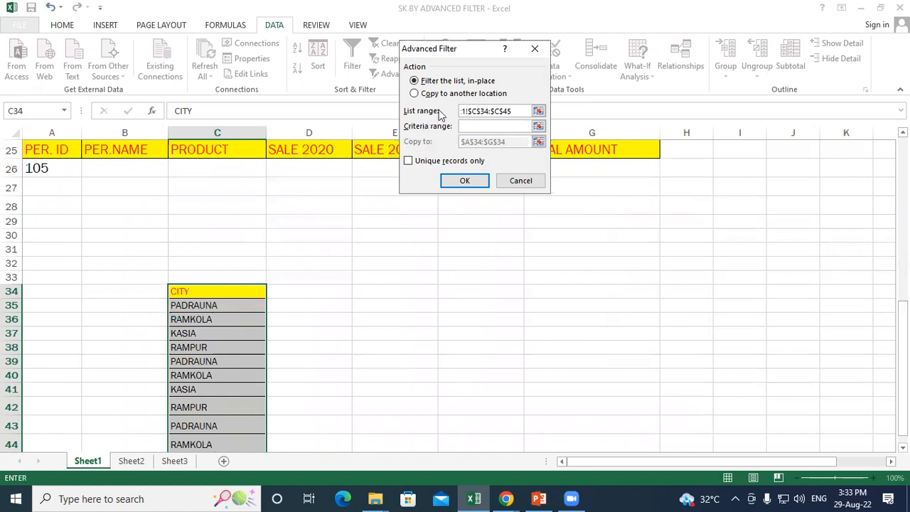
Step: Run the Advanced Filter to copy only the unique records to another location, starting at cell G30
click(414, 94)
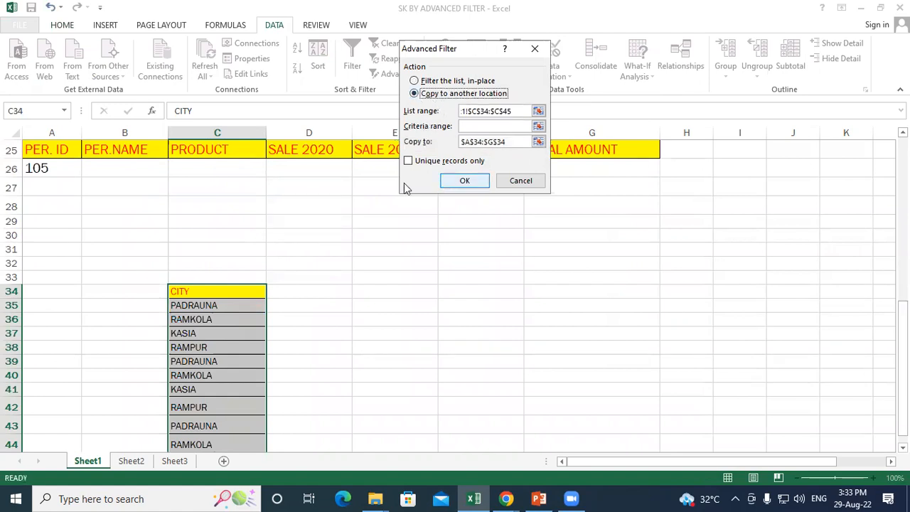
click(502, 140)
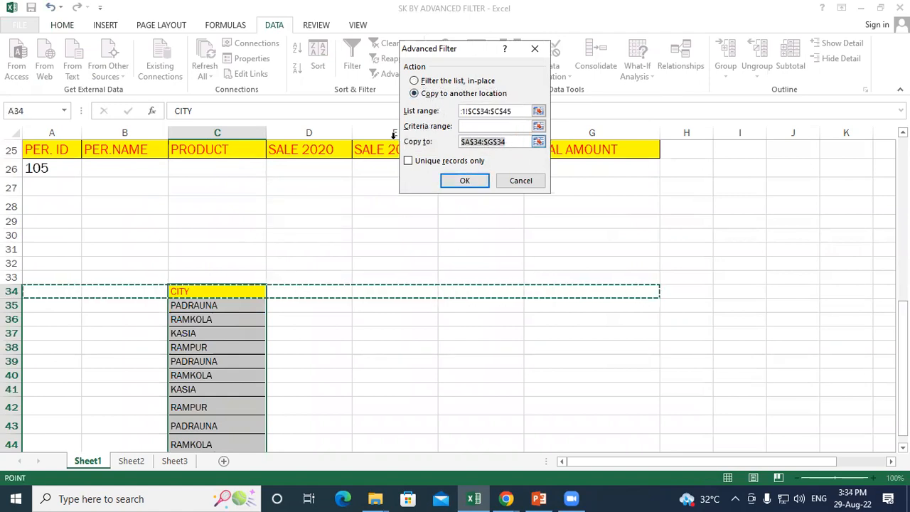
key(Delete)
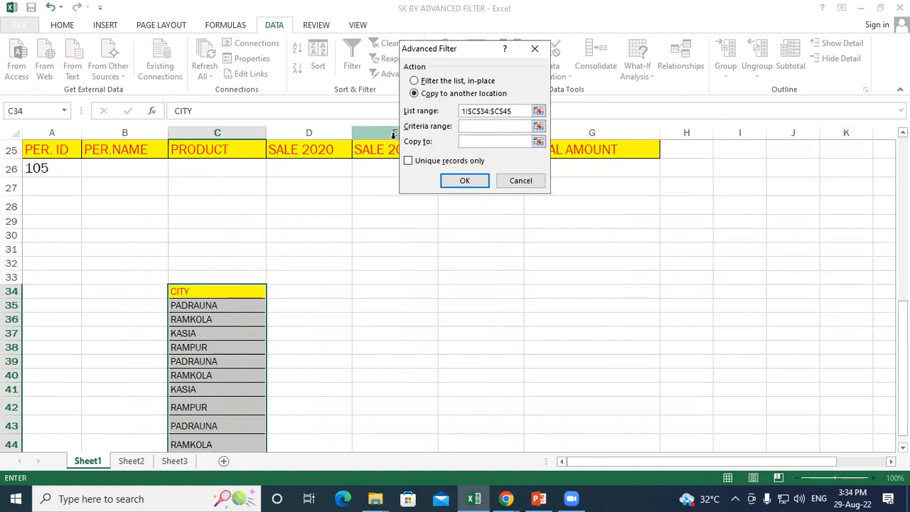
click(623, 241)
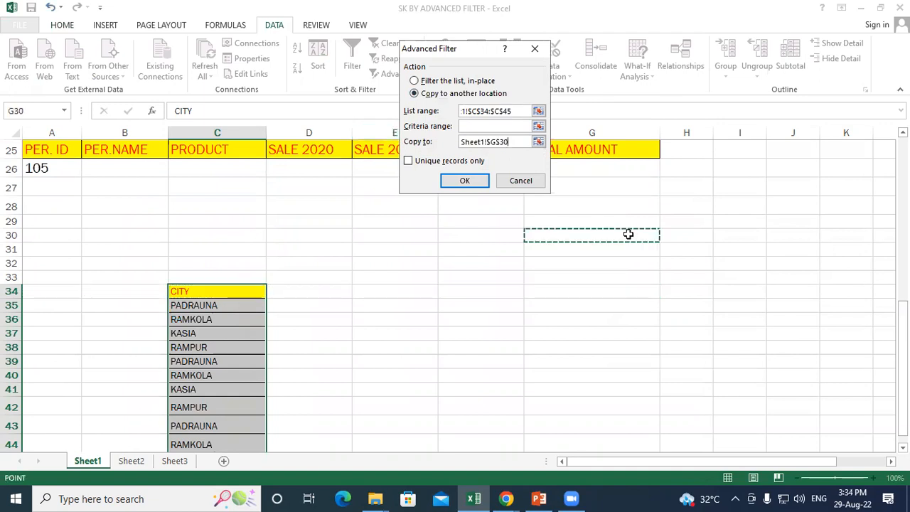
click(410, 162)
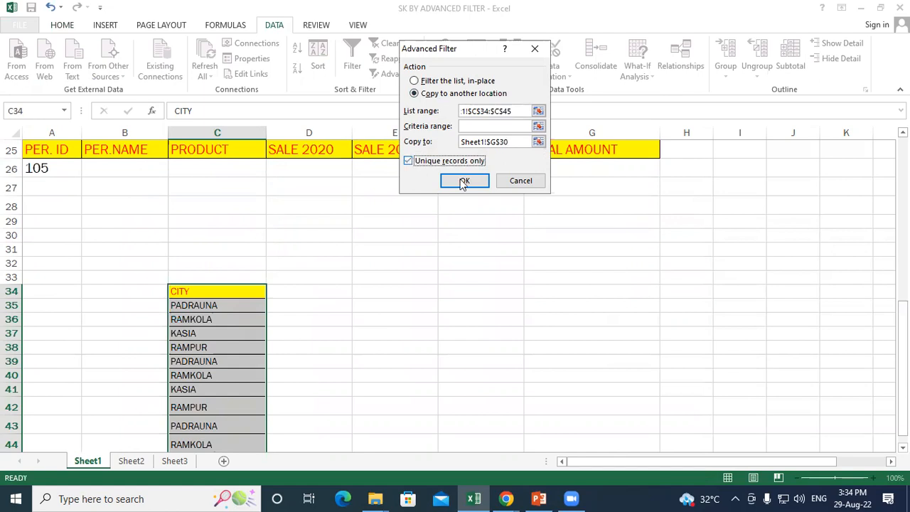
click(464, 180)
scroll(590, 266, down, 2)
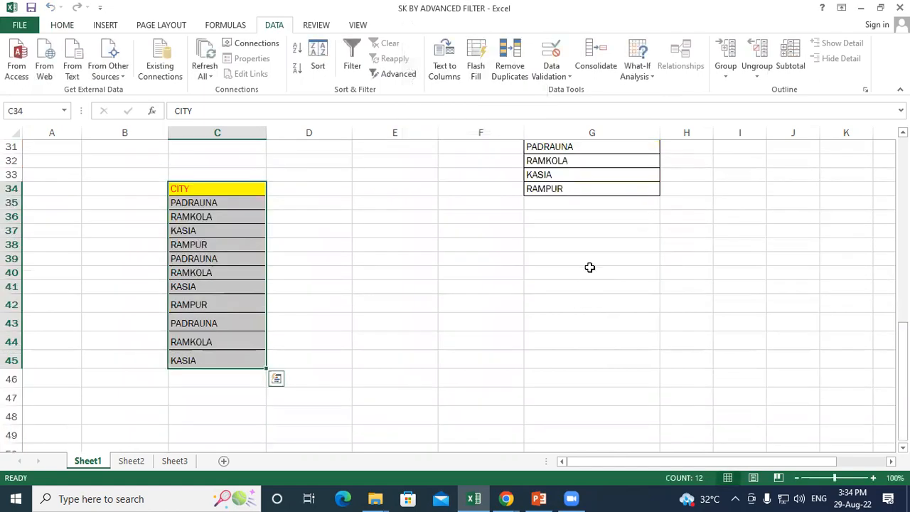
scroll(590, 231, up, 1)
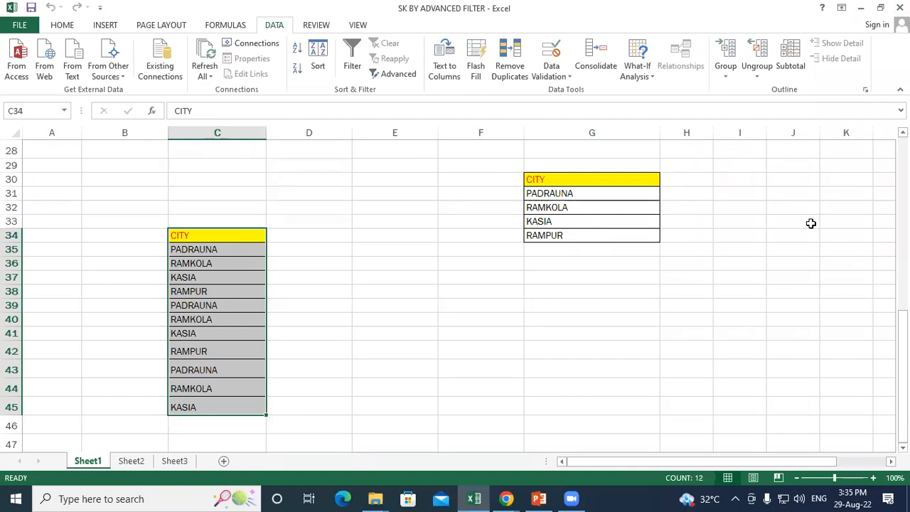
Step: Clear the contents of F30:H36 to remove the extracted city list
drag(502, 177, 677, 266)
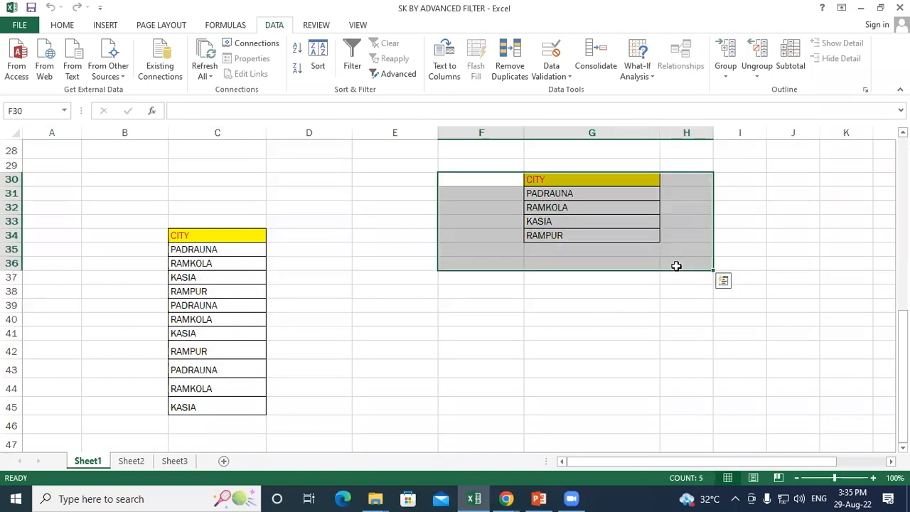
key(Delete)
click(294, 234)
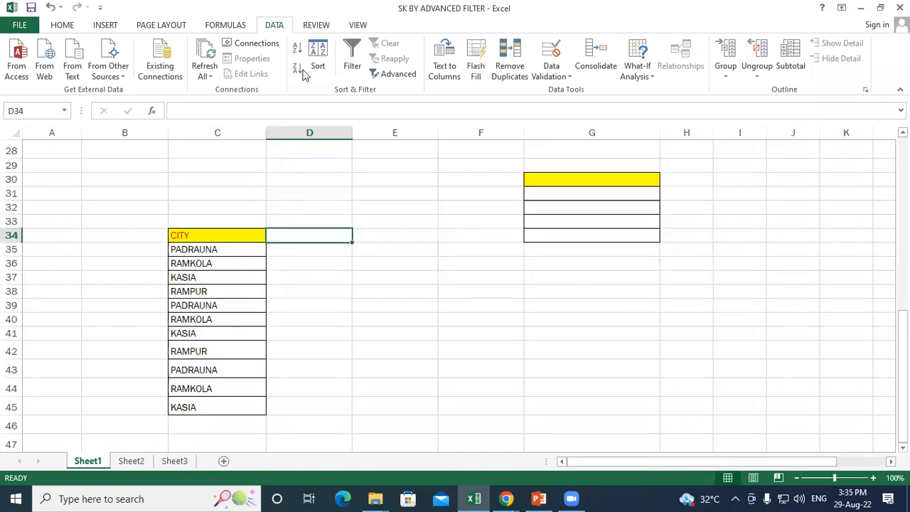
Step: Start an Advanced Filter that copies to another location, with C34:C45 as the list range
click(391, 74)
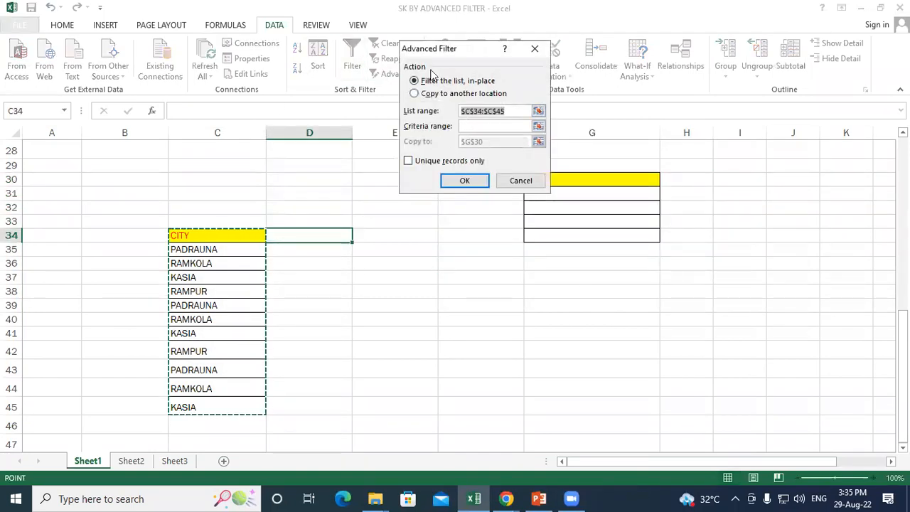
drag(435, 49, 616, 67)
click(594, 113)
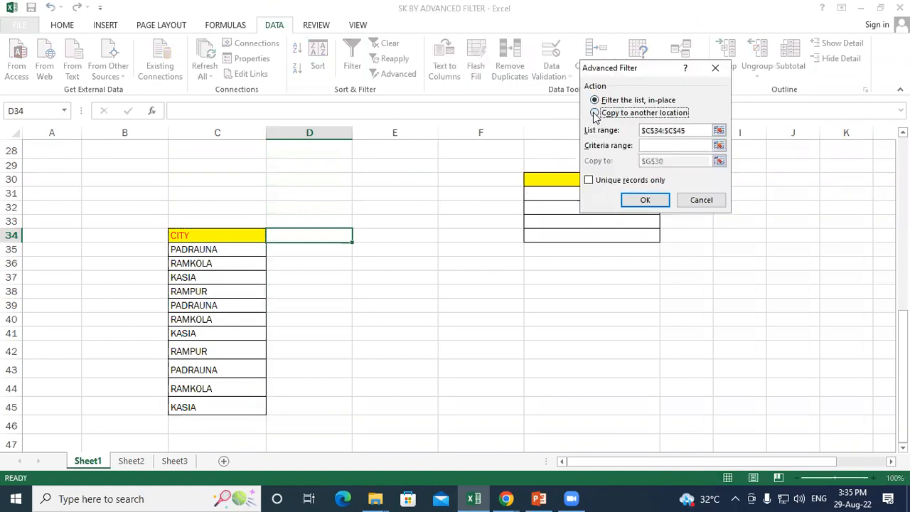
drag(677, 134, 585, 128)
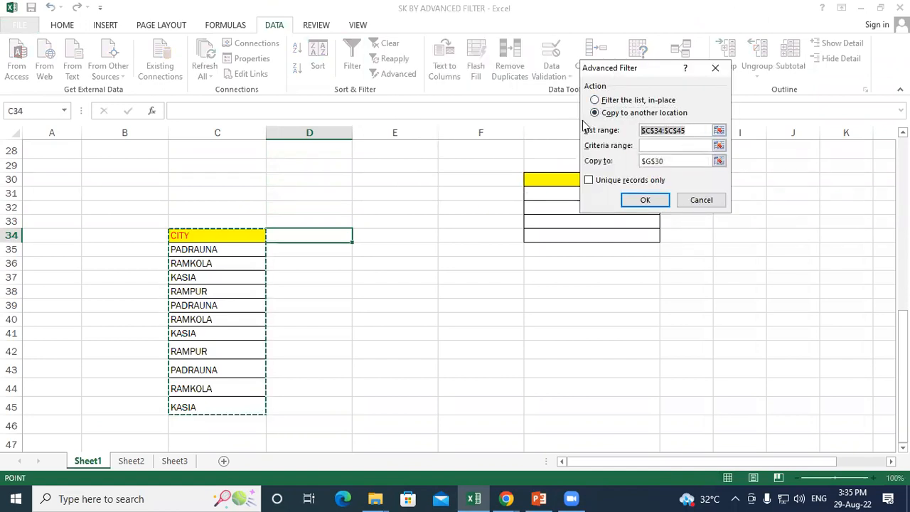
key(BackSpace)
drag(183, 238, 204, 406)
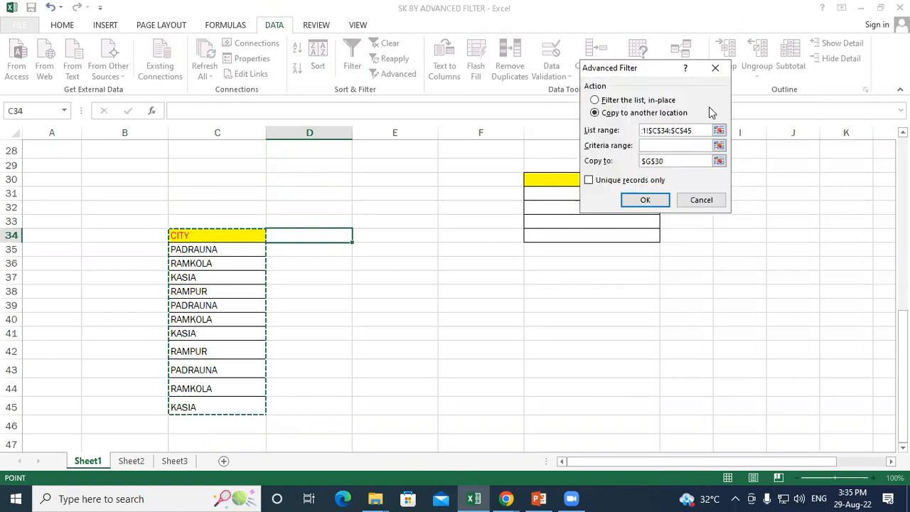
Step: Run the Advanced Filter with A33 as the copy destination, no criteria range, and unique records only turned off
click(670, 146)
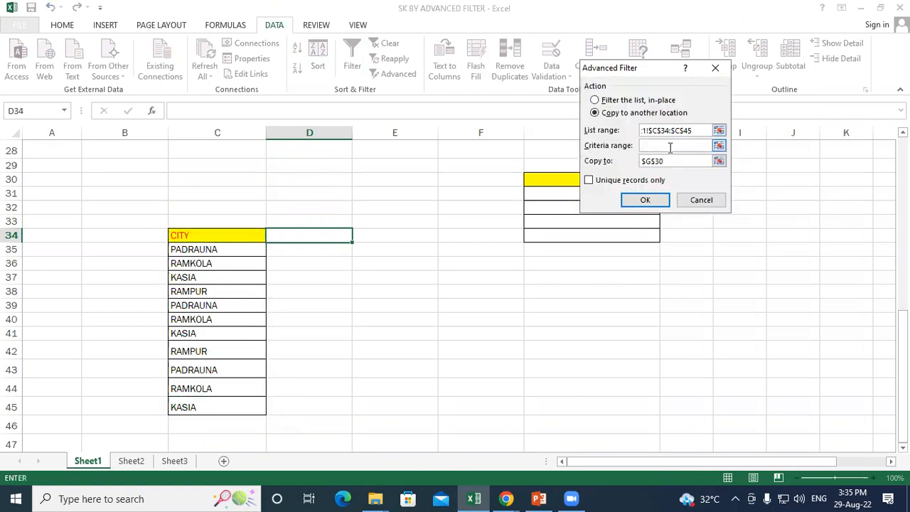
click(654, 162)
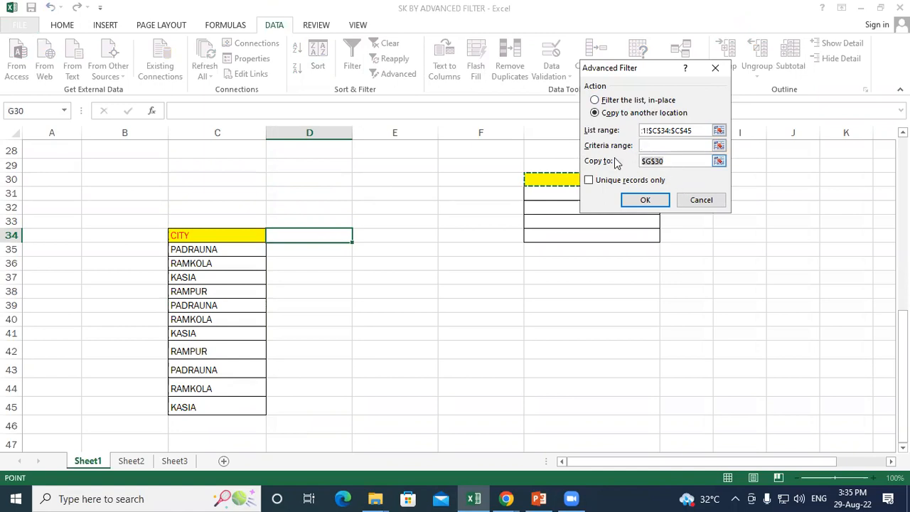
key(BackSpace)
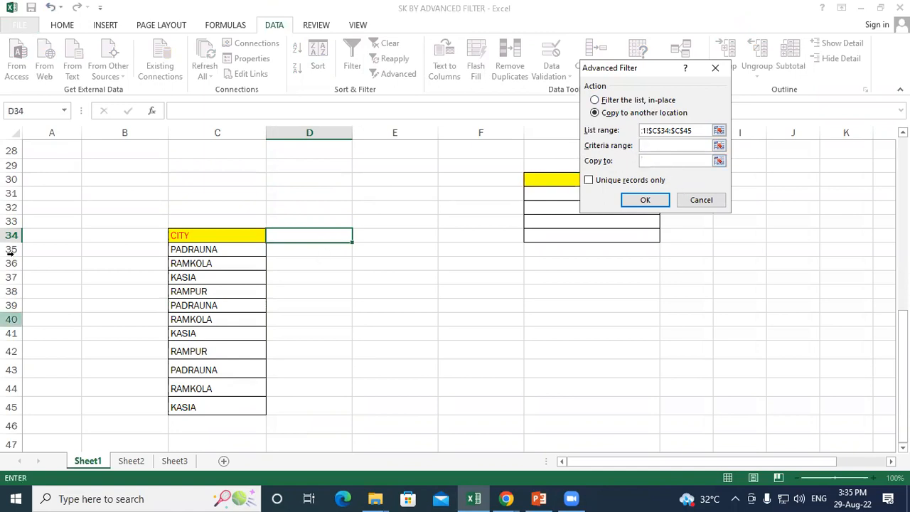
click(39, 223)
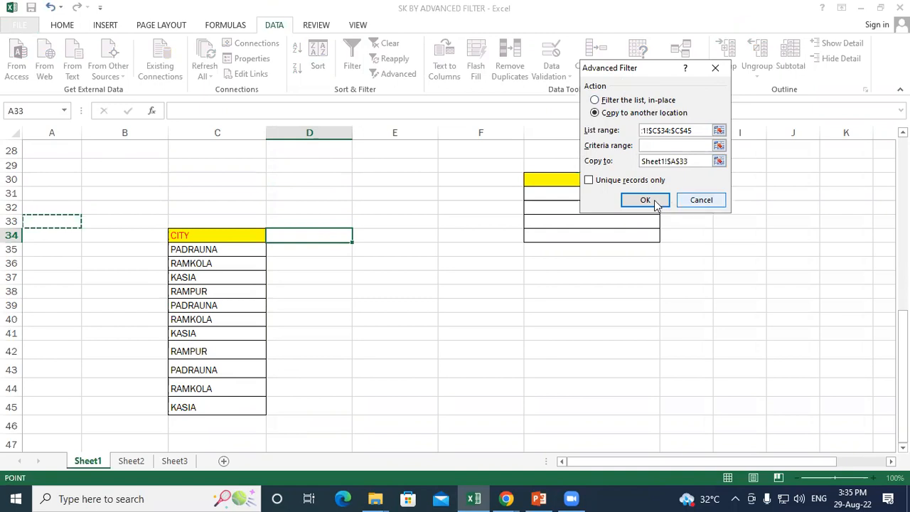
click(588, 180)
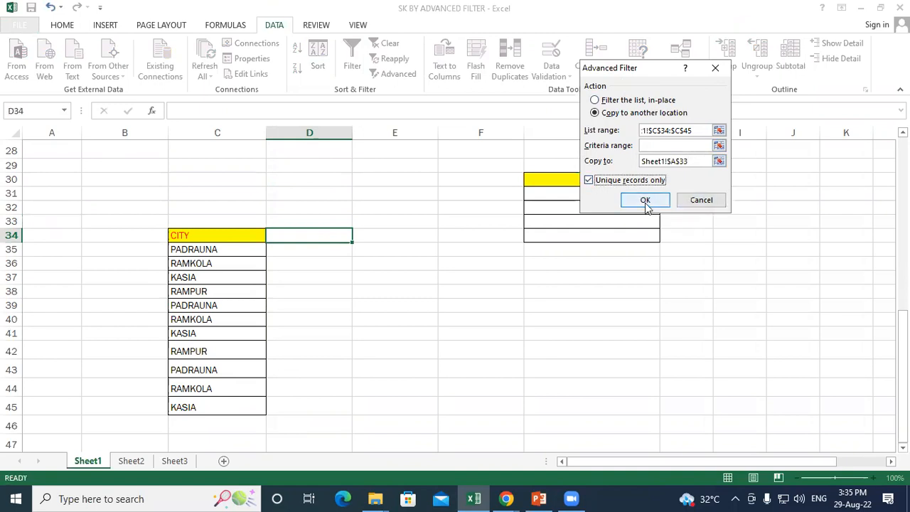
click(588, 181)
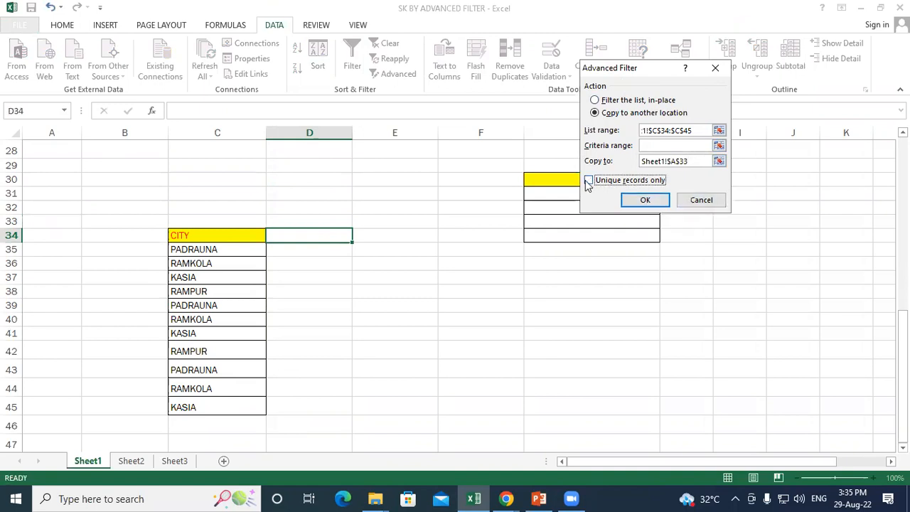
click(645, 200)
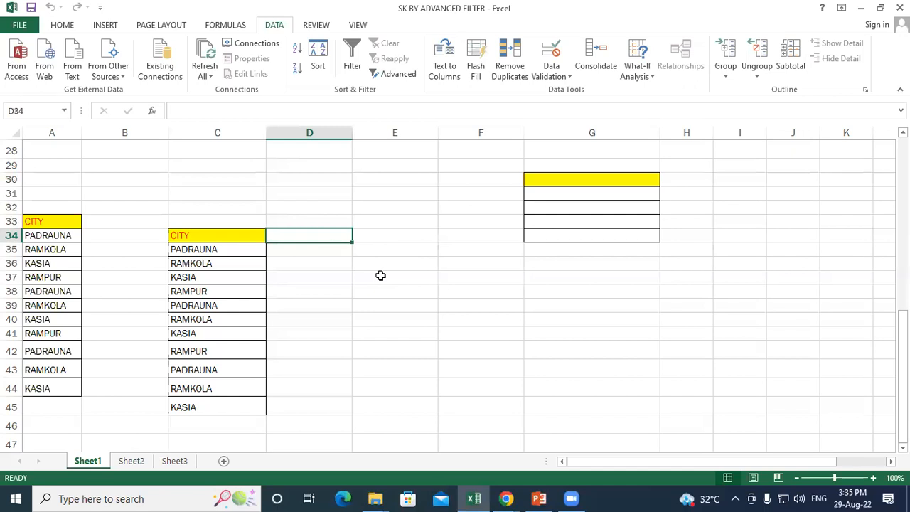
Step: Use Advanced Filter to copy only the unique records from C34:C45 to another location starting at E34
click(384, 74)
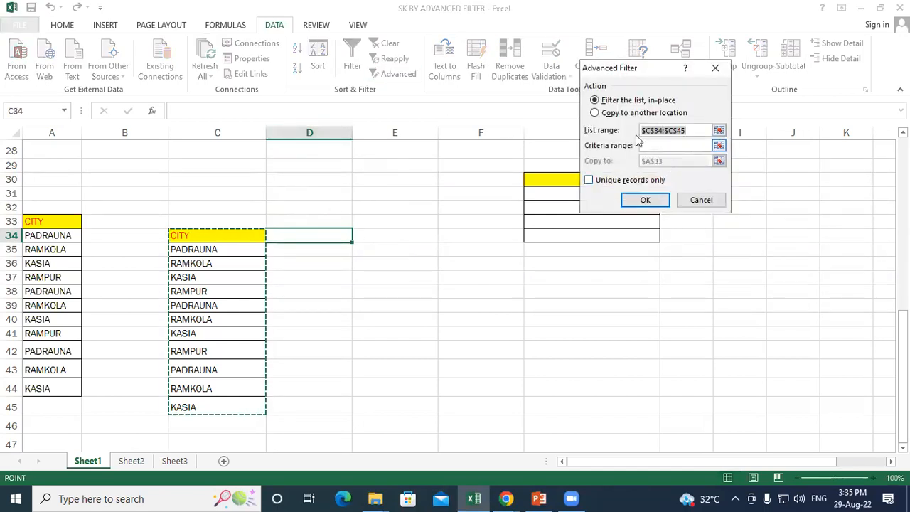
click(596, 113)
click(688, 130)
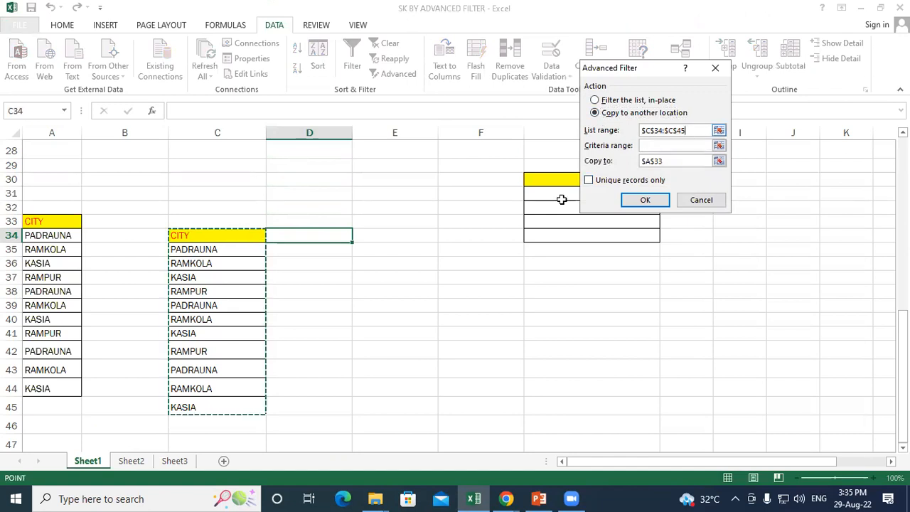
drag(673, 162, 620, 162)
key(BackSpace)
click(405, 235)
click(589, 180)
click(644, 199)
click(408, 292)
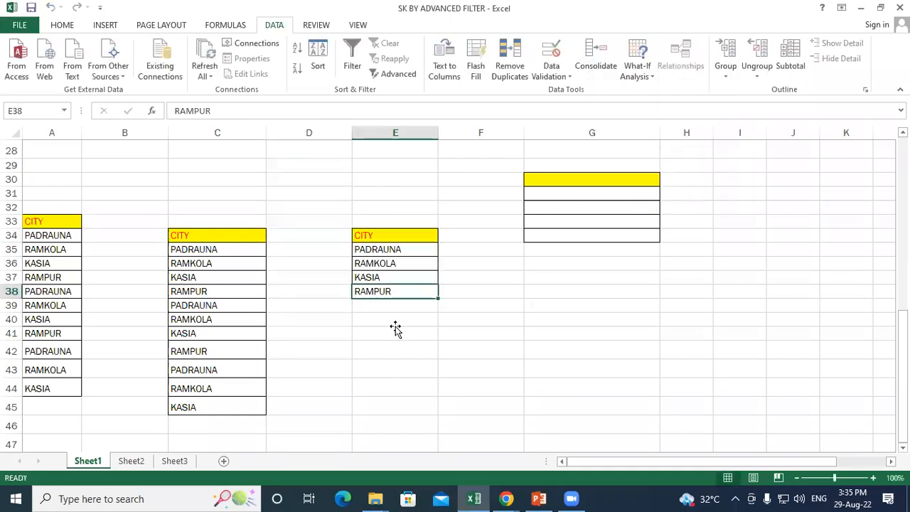
click(395, 327)
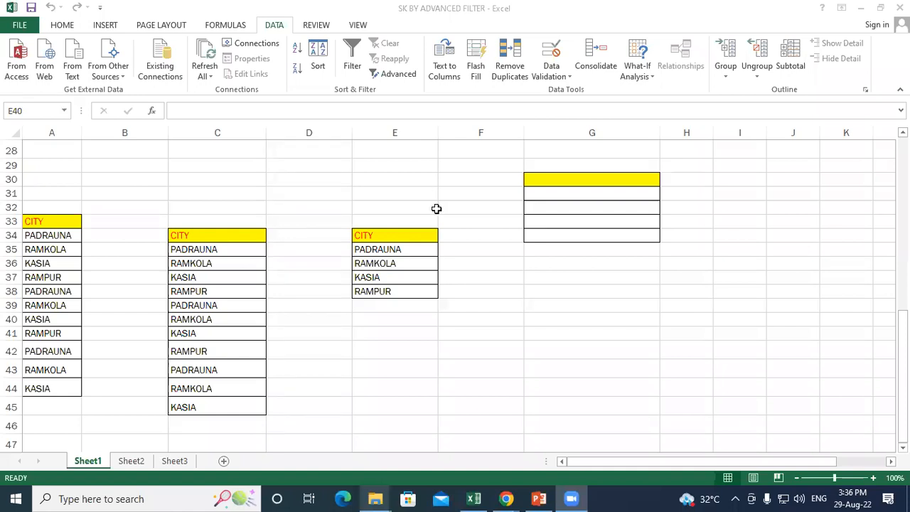
Step: Review the sales table, the criteria row beneath it and the city lists on Sheet1
click(356, 224)
scroll(355, 223, up, 7)
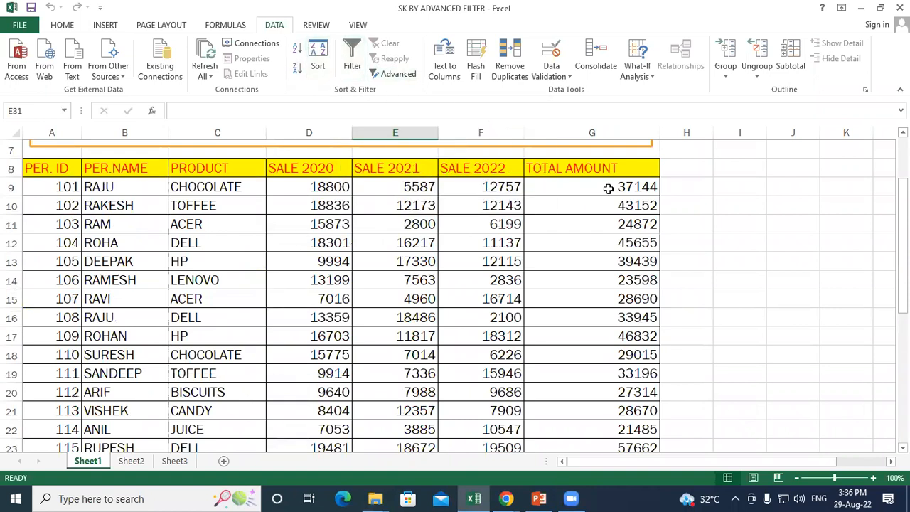
click(731, 312)
scroll(618, 246, down, 3)
scroll(577, 296, up, 1)
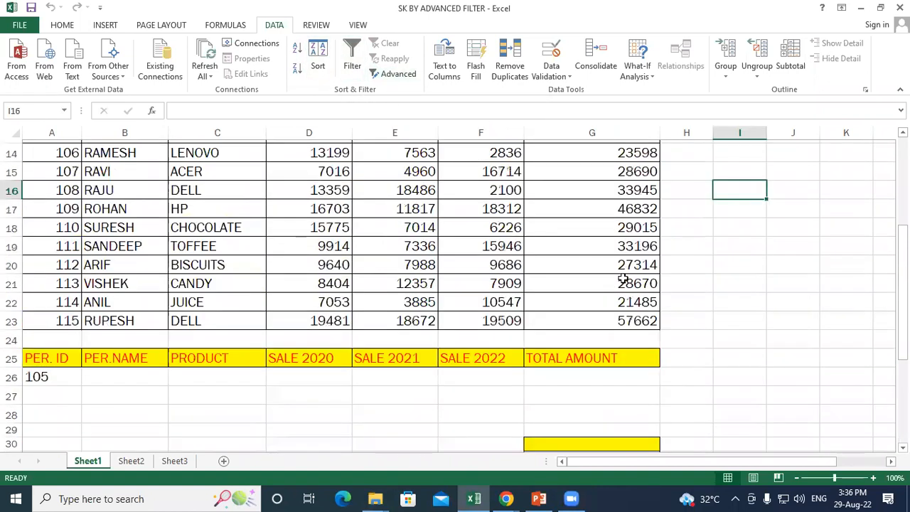
scroll(623, 279, up, 1)
click(707, 182)
scroll(624, 351, down, 3)
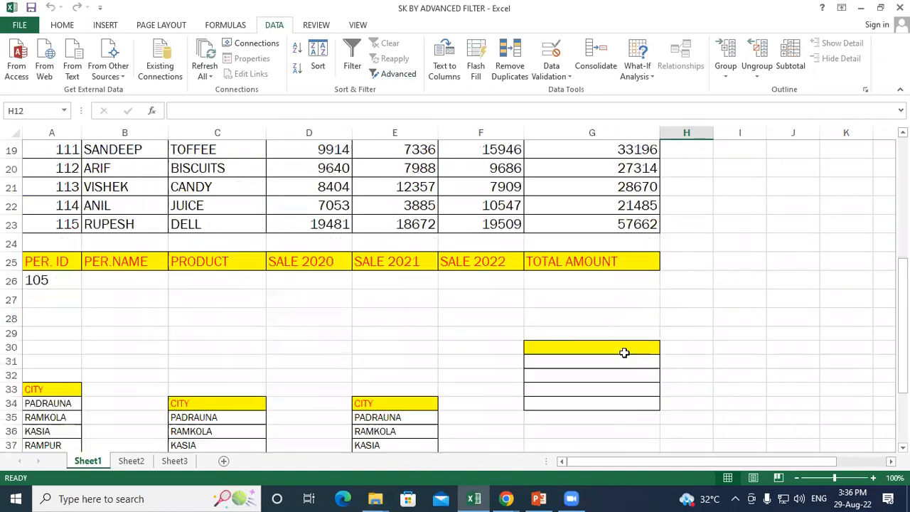
click(396, 316)
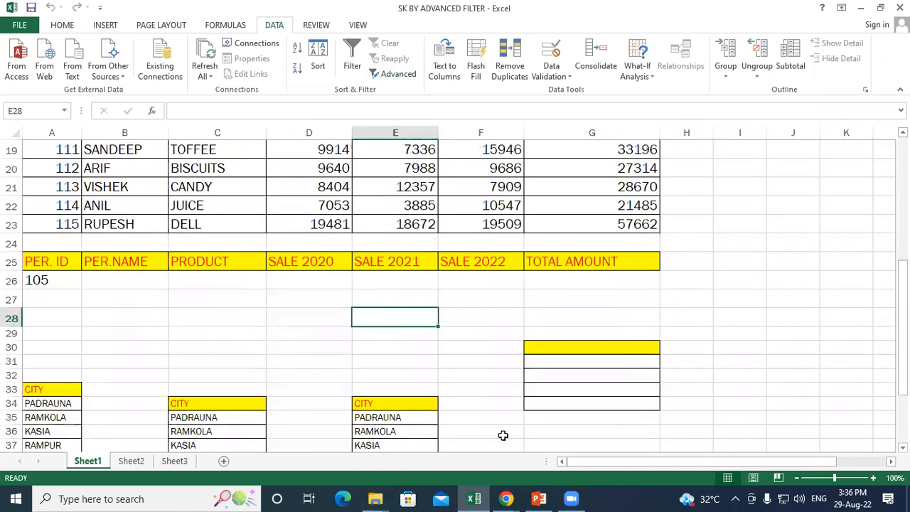